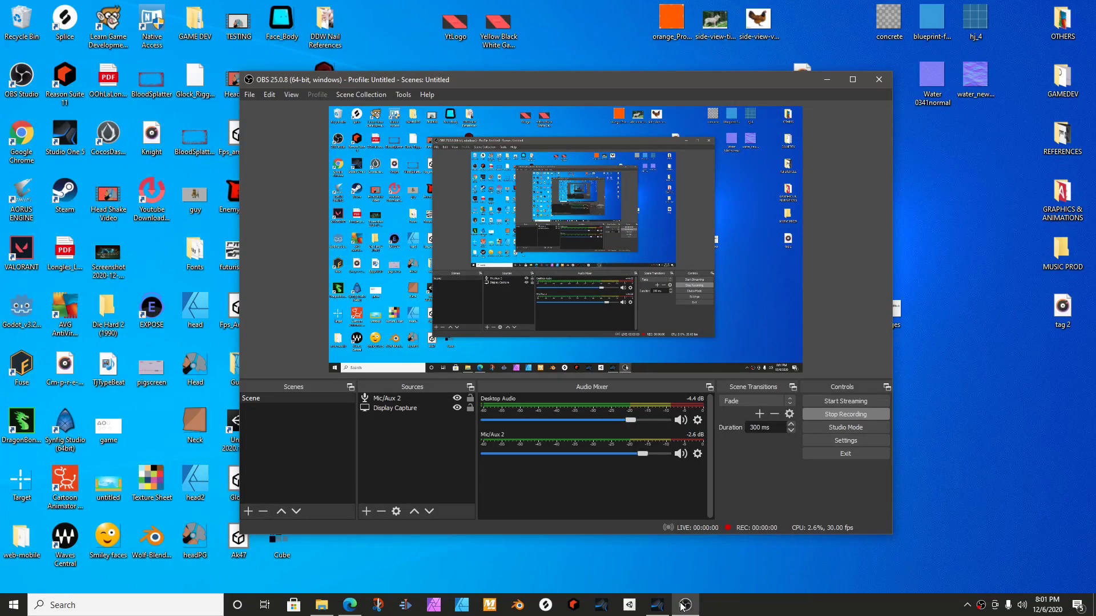
# - Bring the 'Steps' song with its four SampleOne drum tracks to the front
pyautogui.click(659, 606)
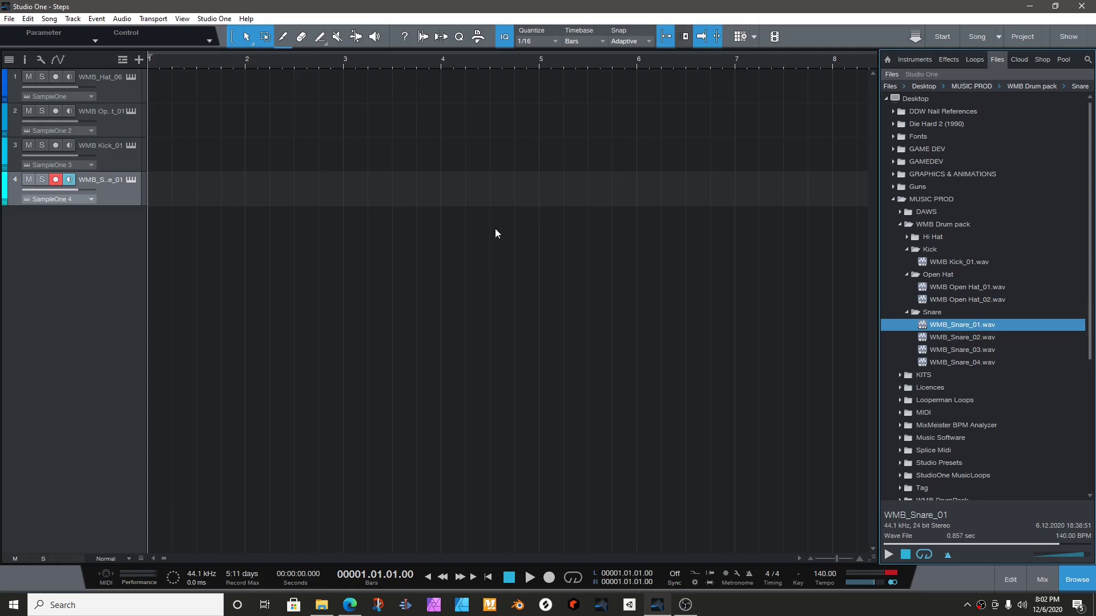
# - Widen the track list and insert an empty one-bar pattern at bar 1 on WMB_Hat_06
pyautogui.click(130, 93)
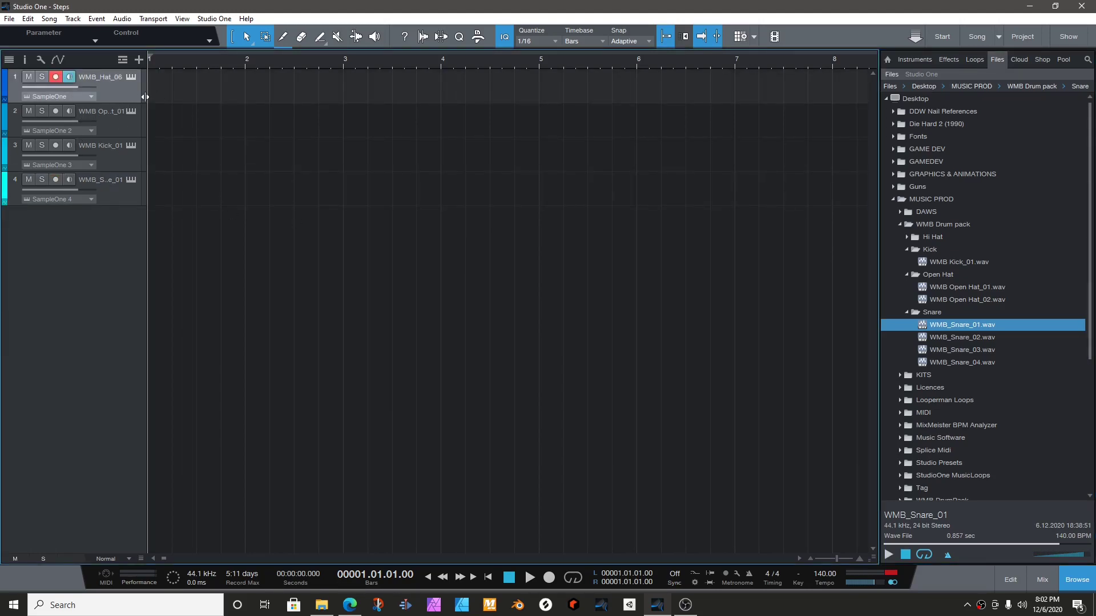
pyautogui.moveTo(146, 97)
pyautogui.mouseDown()
pyautogui.moveTo(202, 103)
pyautogui.moveTo(154, 106)
pyautogui.mouseUp()
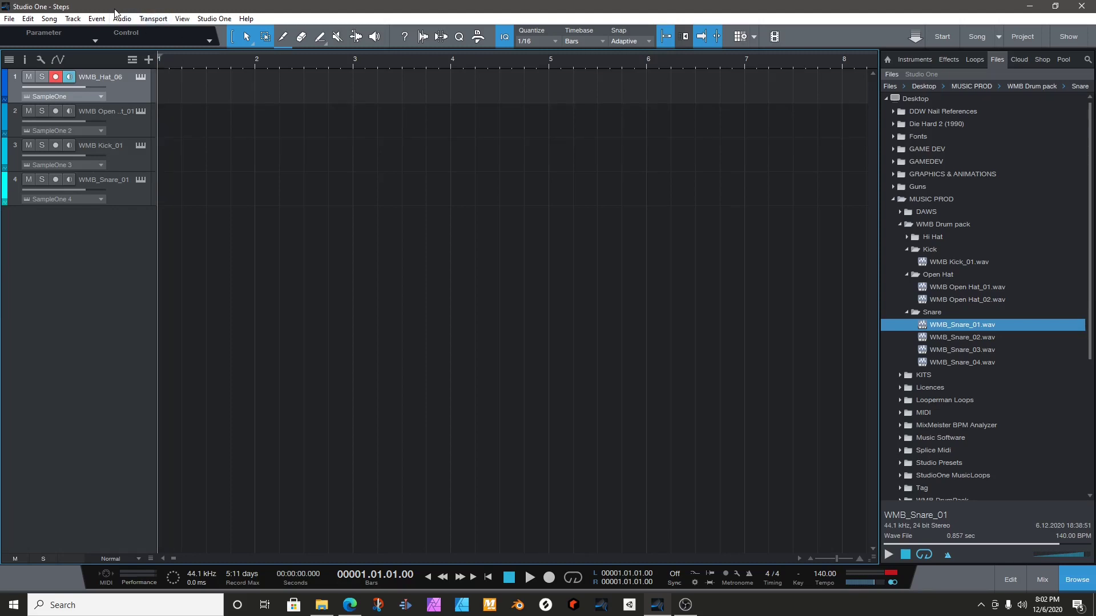
pyautogui.click(97, 19)
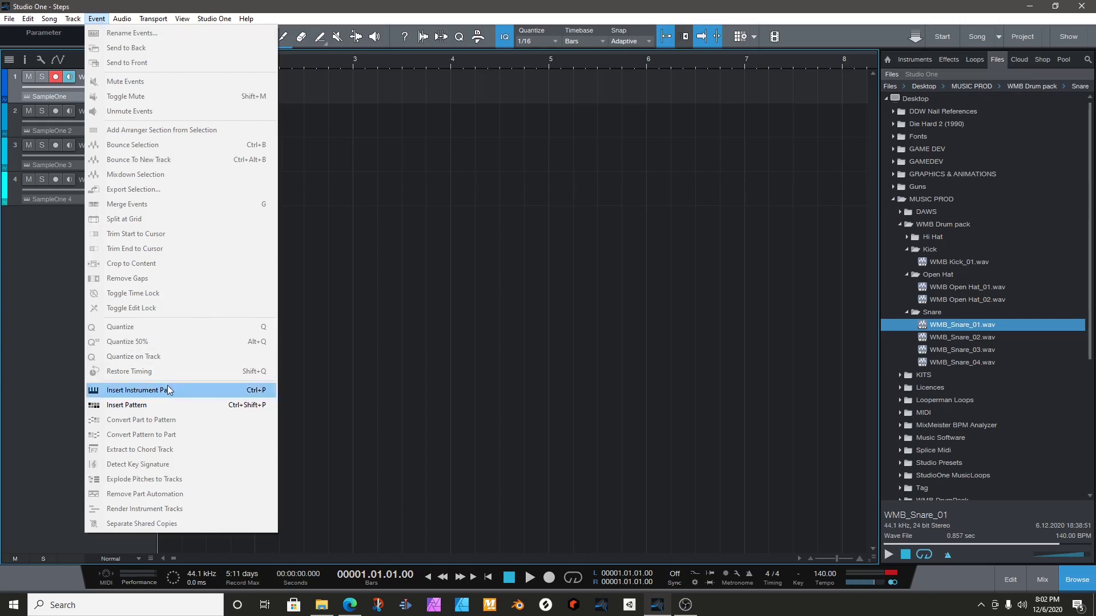
pyautogui.click(126, 405)
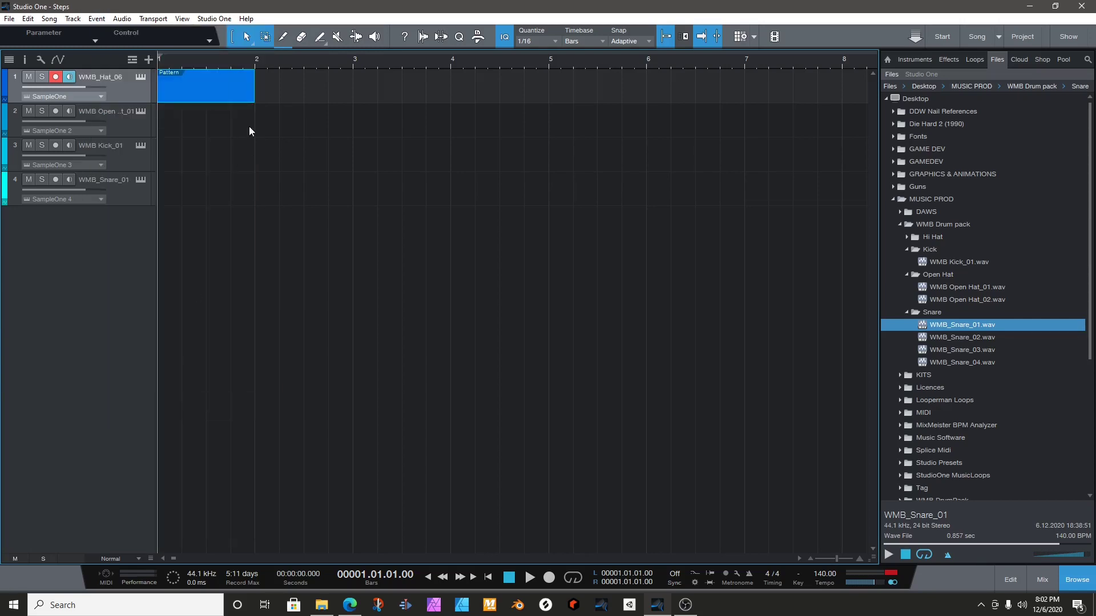
# - Open the hi-hat pattern in the editor with Drum Mode showing steps as drum rows
pyautogui.doubleClick(203, 95)
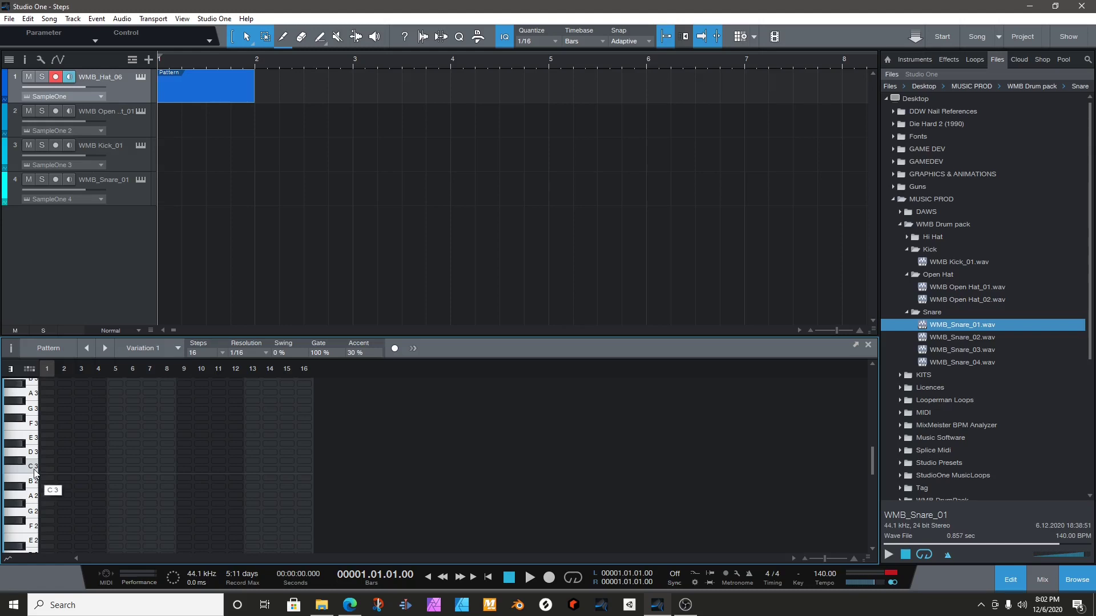
pyautogui.click(31, 369)
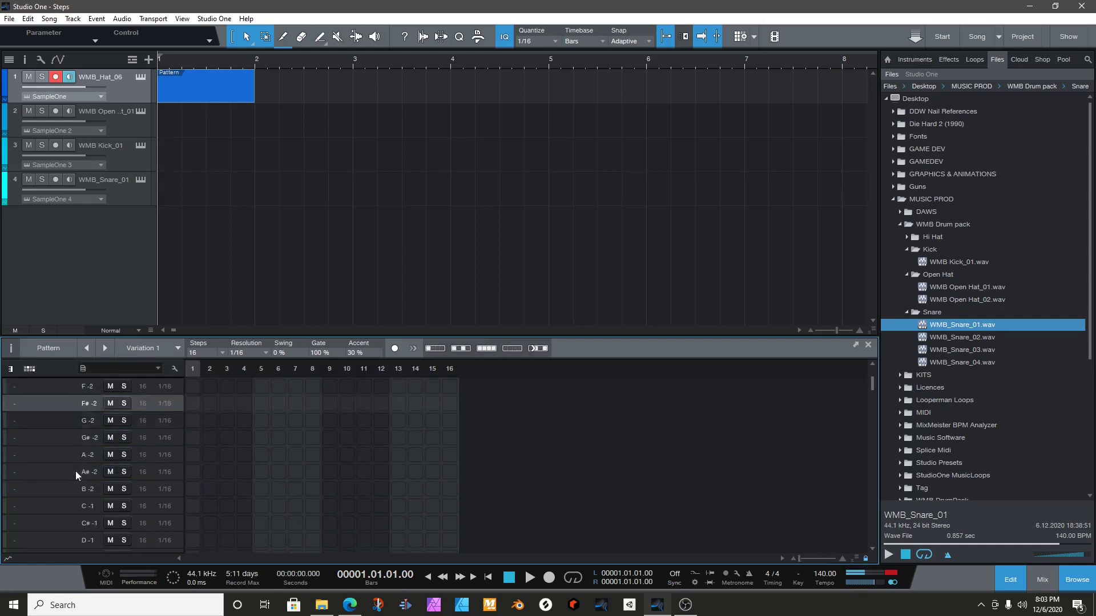
pyautogui.scroll(-6, 73, 477)
pyautogui.scroll(-8, 71, 473)
pyautogui.scroll(-8, 73, 491)
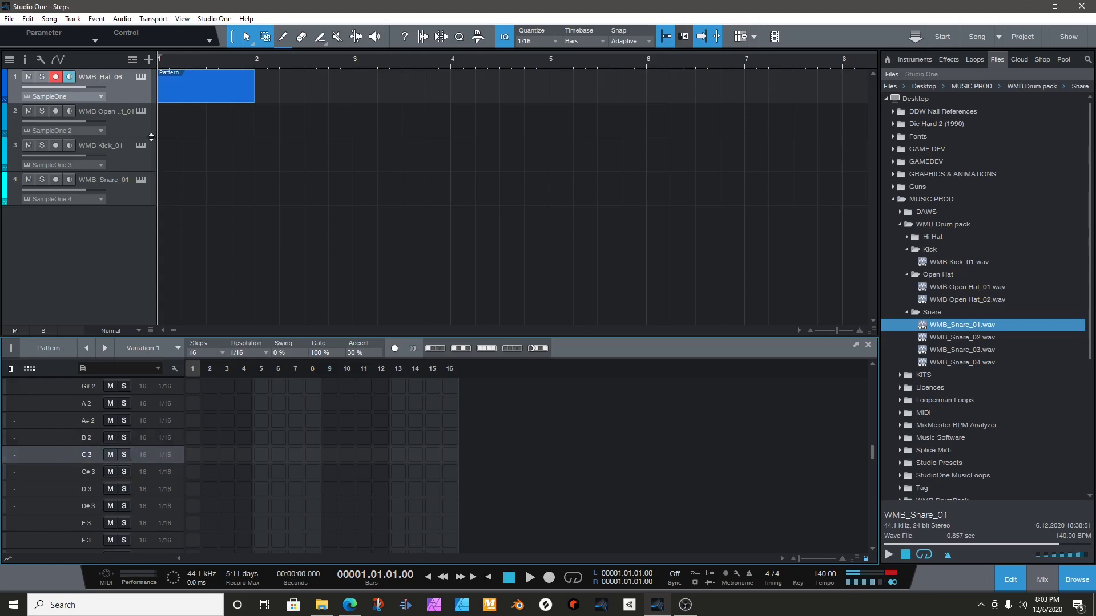
# - Normalize the hi-hat sample in SampleOne XT and close the Instruments window
pyautogui.click(140, 77)
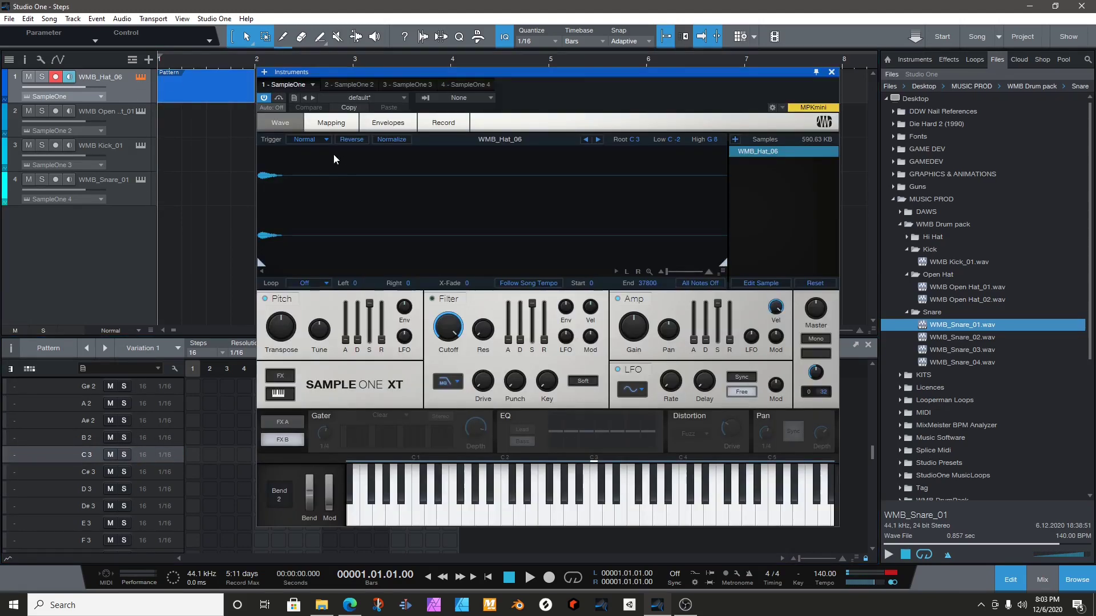
pyautogui.click(385, 139)
pyautogui.click(834, 73)
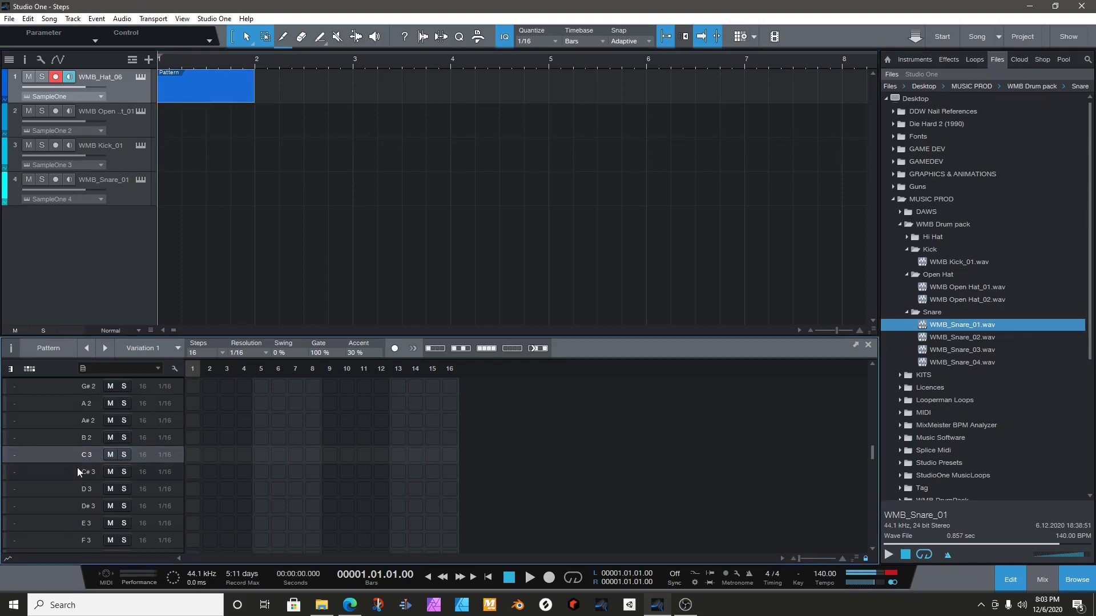
# - Fill odd steps 1–15 of the C3 row with hi-hat hits and loop bar 1 in playback
pyautogui.click(193, 455)
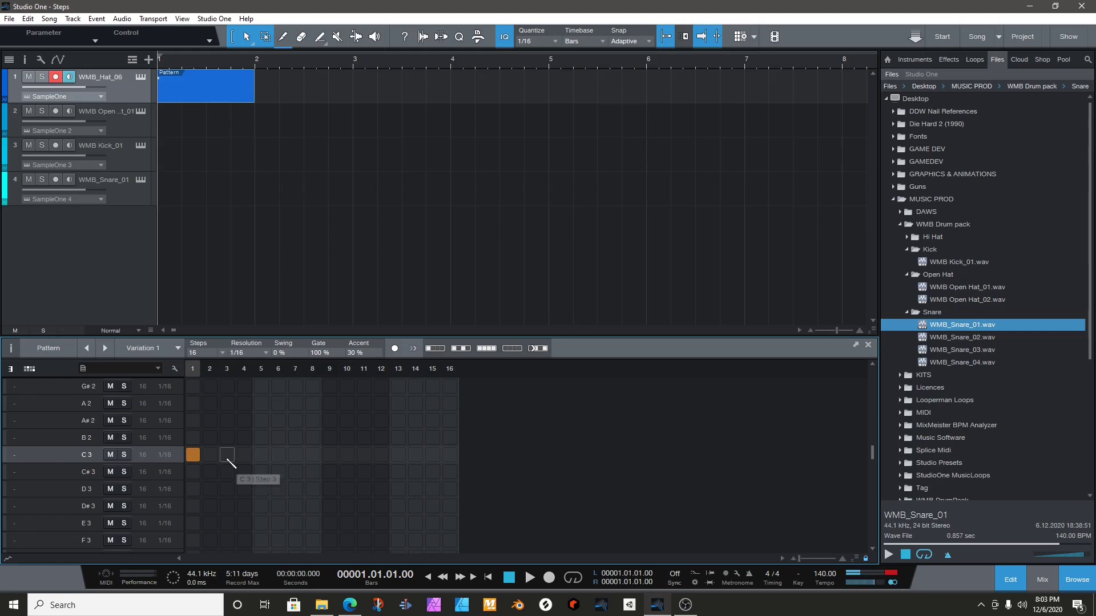
pyautogui.click(460, 349)
pyautogui.press('space')
pyautogui.press('p')
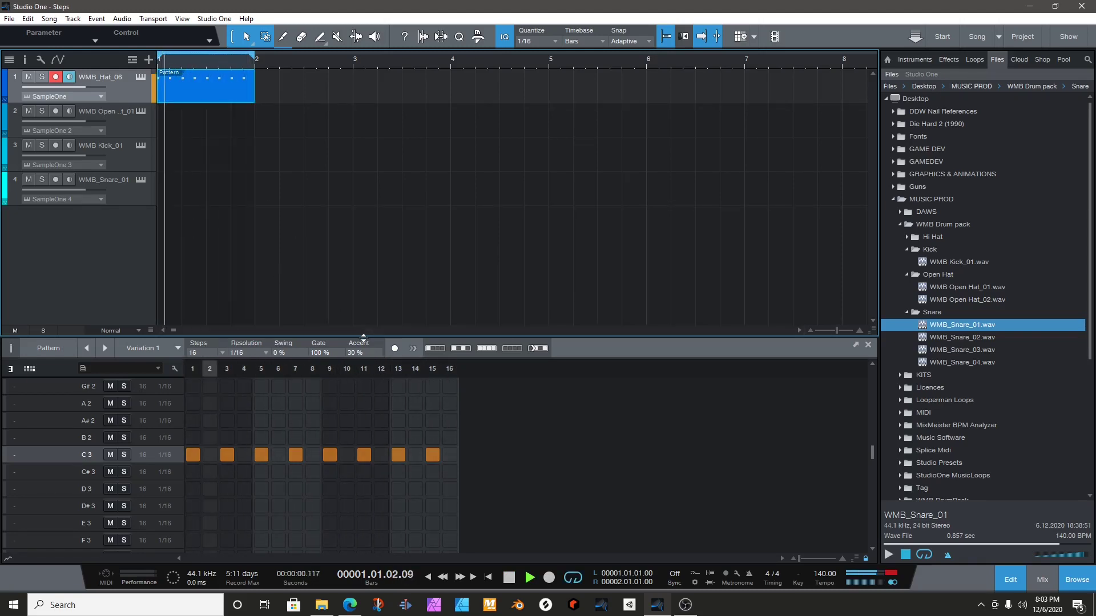
pyautogui.moveTo(362, 336); pyautogui.dragTo(362, 271)
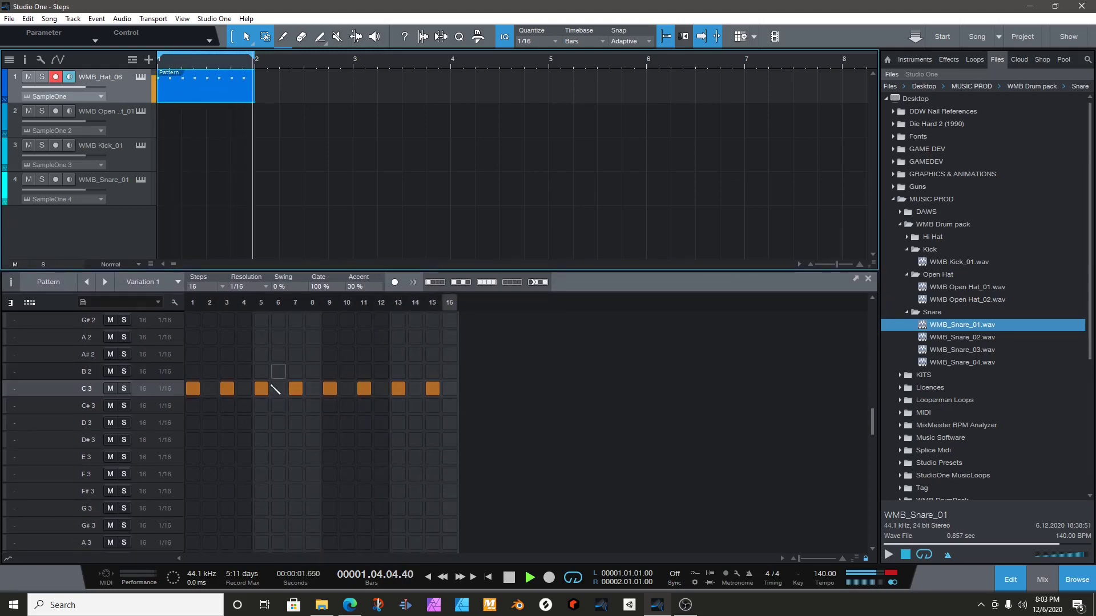
# - Lower hi-hat velocities on steps 3, 7, 11 and 15 to 35, 30, 37 and 35
pyautogui.click(9, 559)
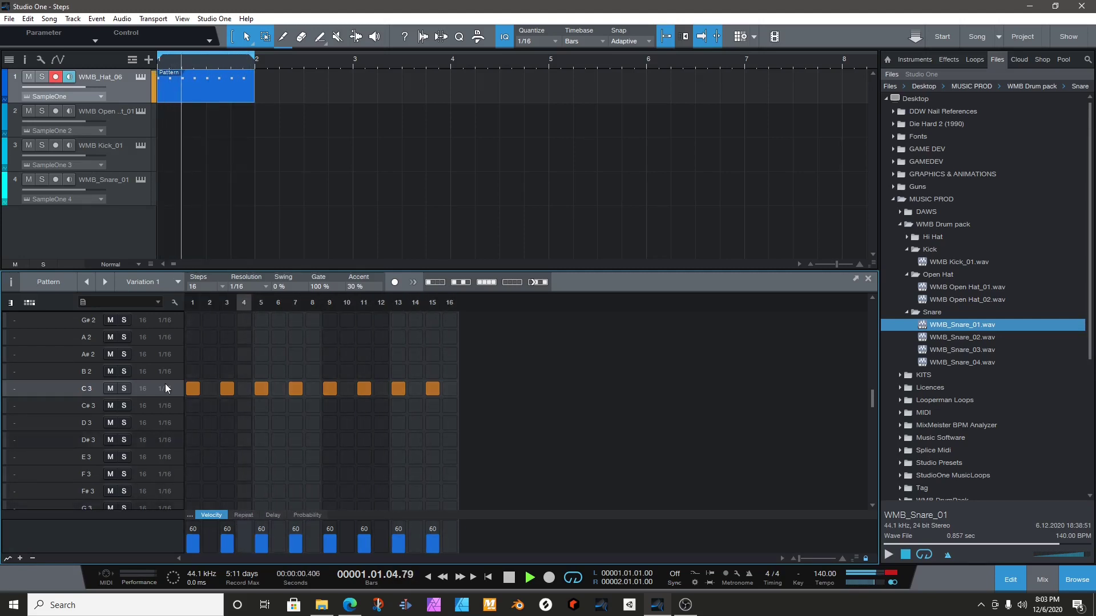
pyautogui.click(228, 542)
pyautogui.click(295, 544)
pyautogui.click(296, 545)
pyautogui.click(364, 543)
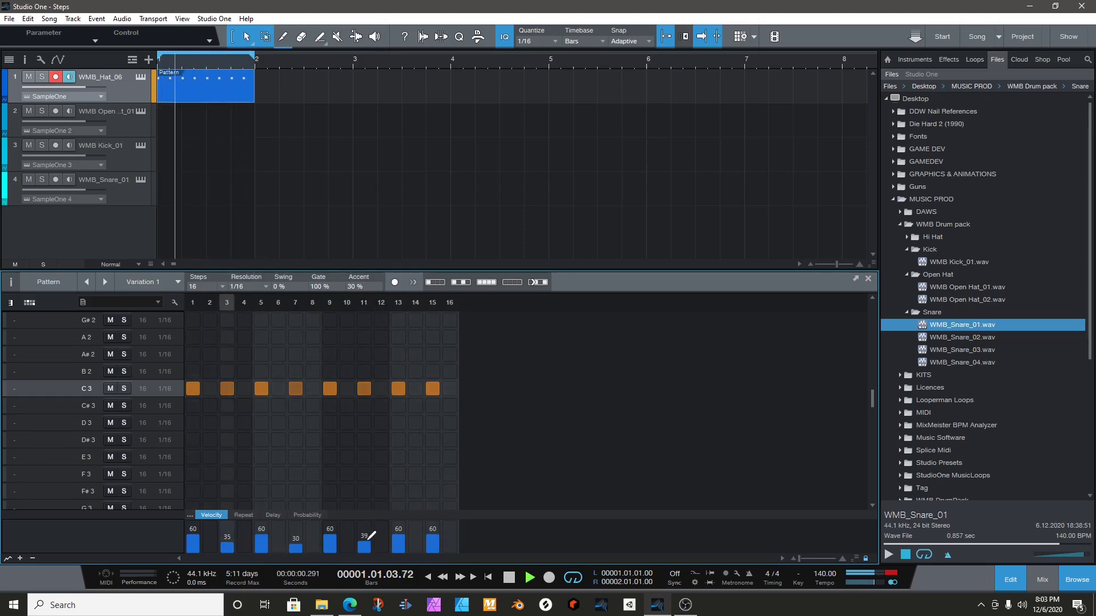
pyautogui.click(433, 544)
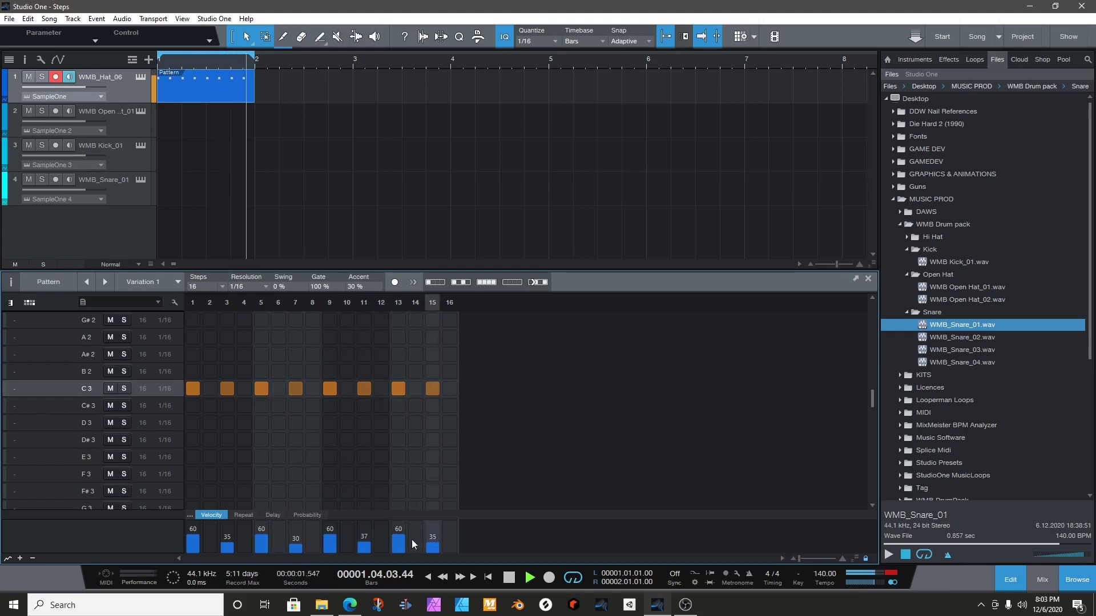
# - In the Repeat lane, give step 7 three repeats, step 9 four and step 15 five
pyautogui.click(245, 513)
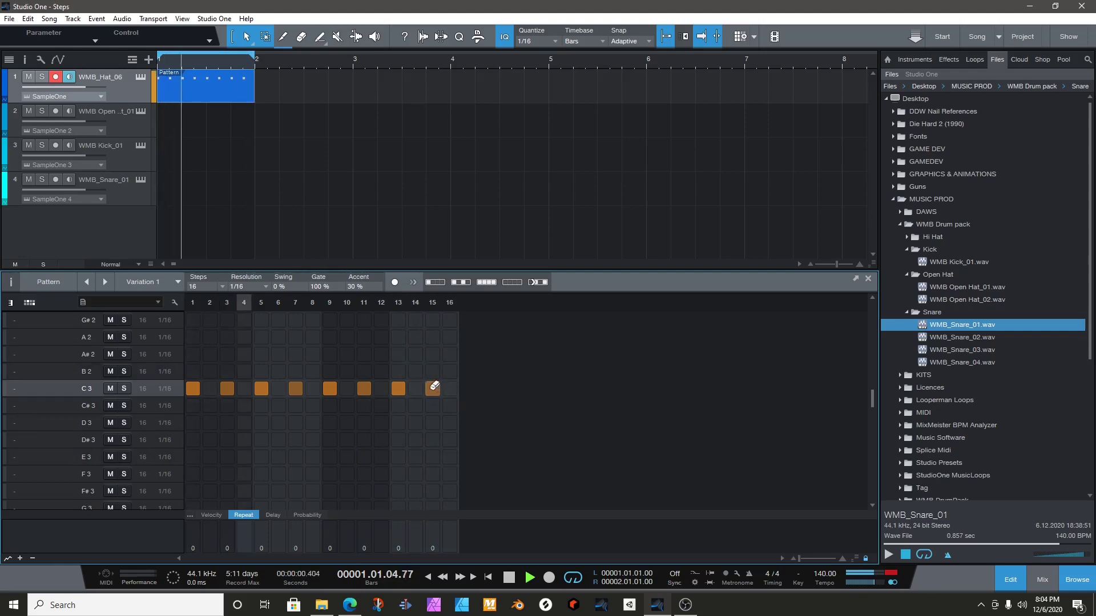
pyautogui.click(431, 538)
pyautogui.click(433, 541)
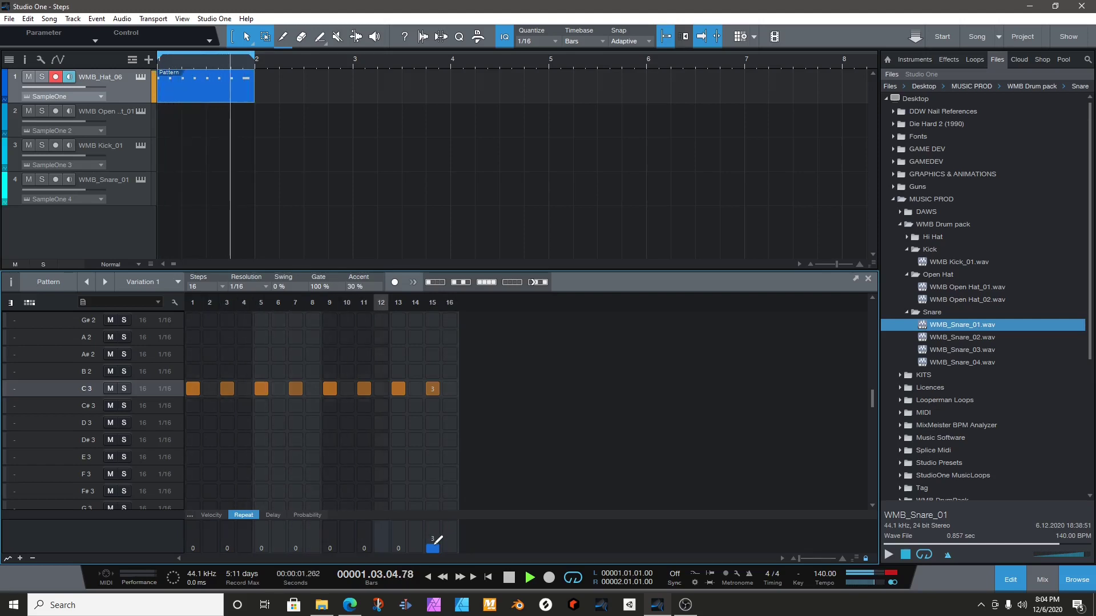
pyautogui.click(227, 549)
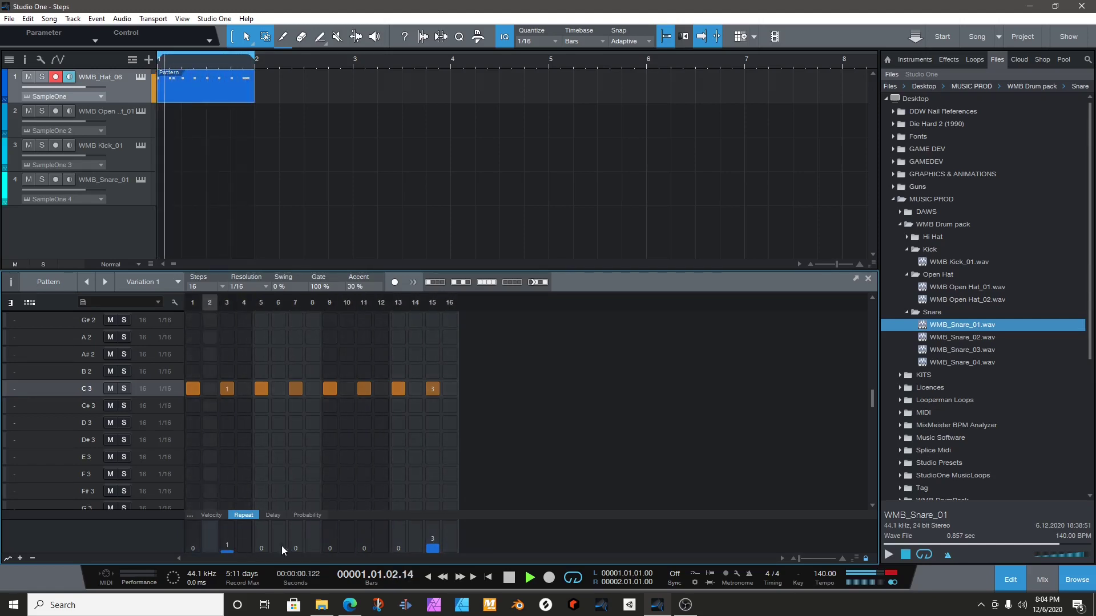
pyautogui.click(227, 552)
pyautogui.click(296, 546)
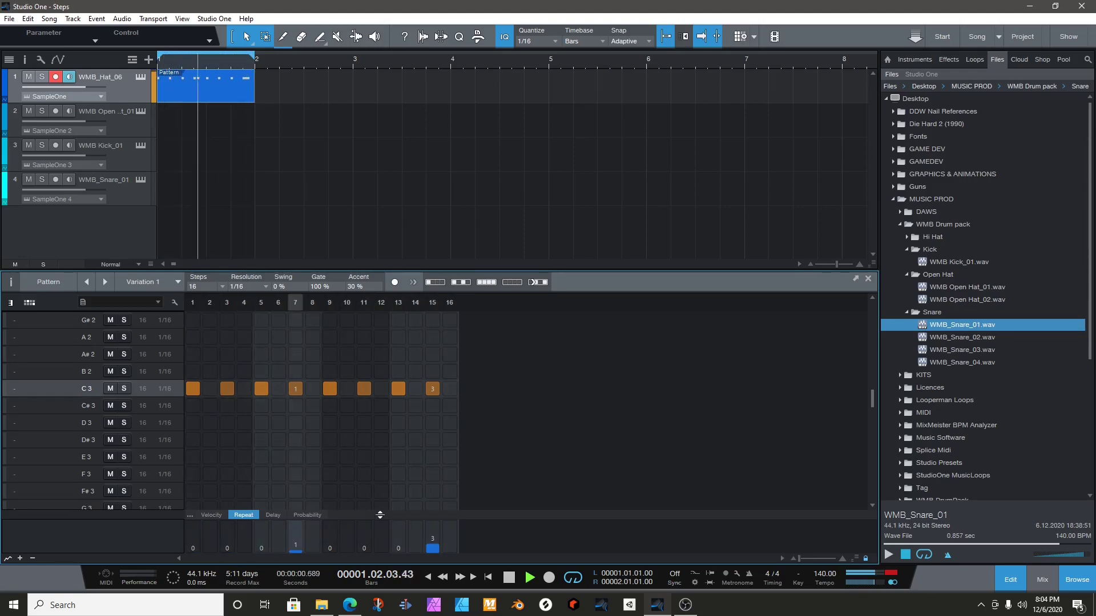
pyautogui.click(437, 537)
pyautogui.click(296, 542)
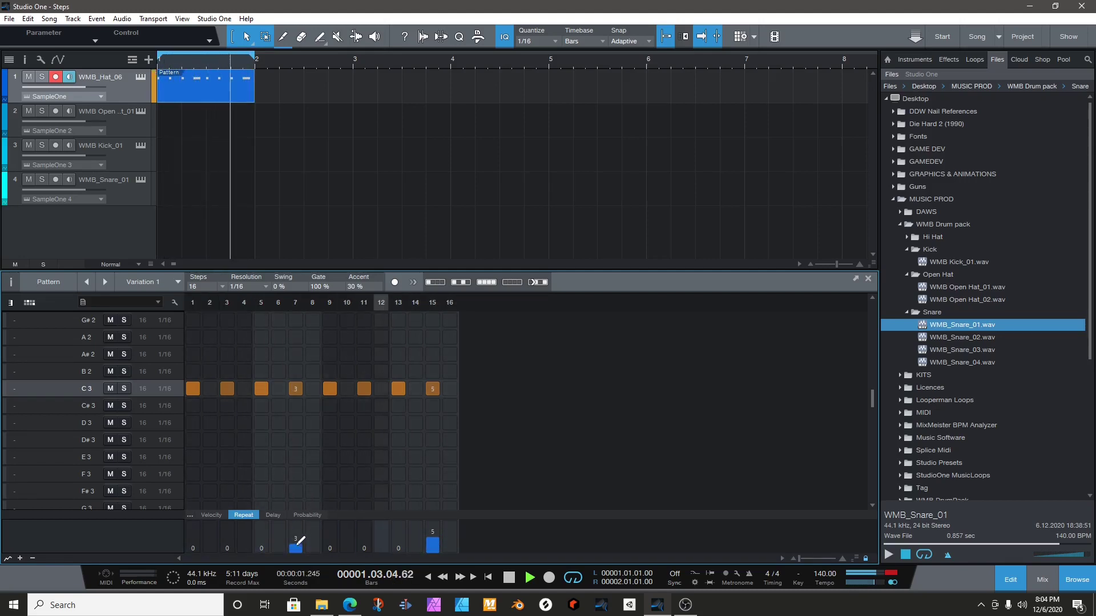
pyautogui.click(330, 541)
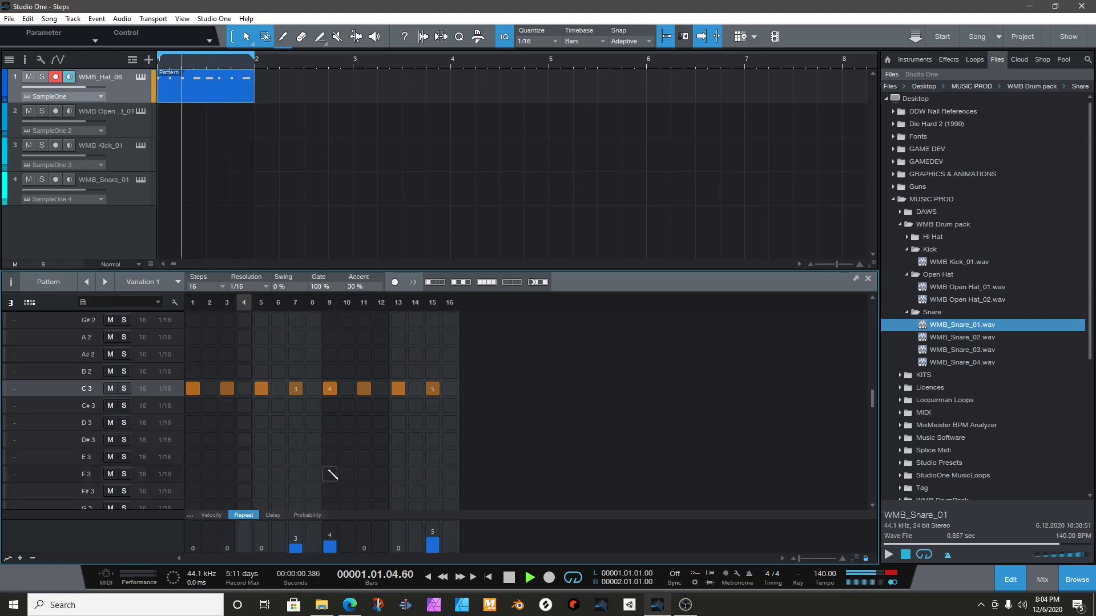
pyautogui.click(274, 515)
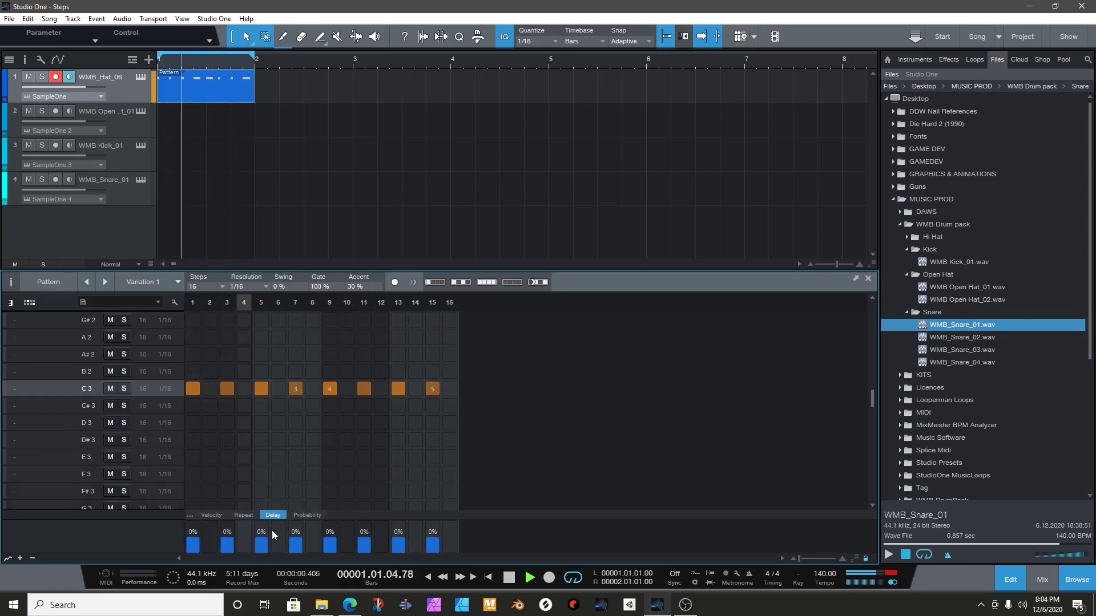
# - Delay hi-hat step 5 by 41% and step 13 by -24%, then select the open hat track
pyautogui.moveTo(263, 539); pyautogui.dragTo(263, 527)
pyautogui.click(133, 133)
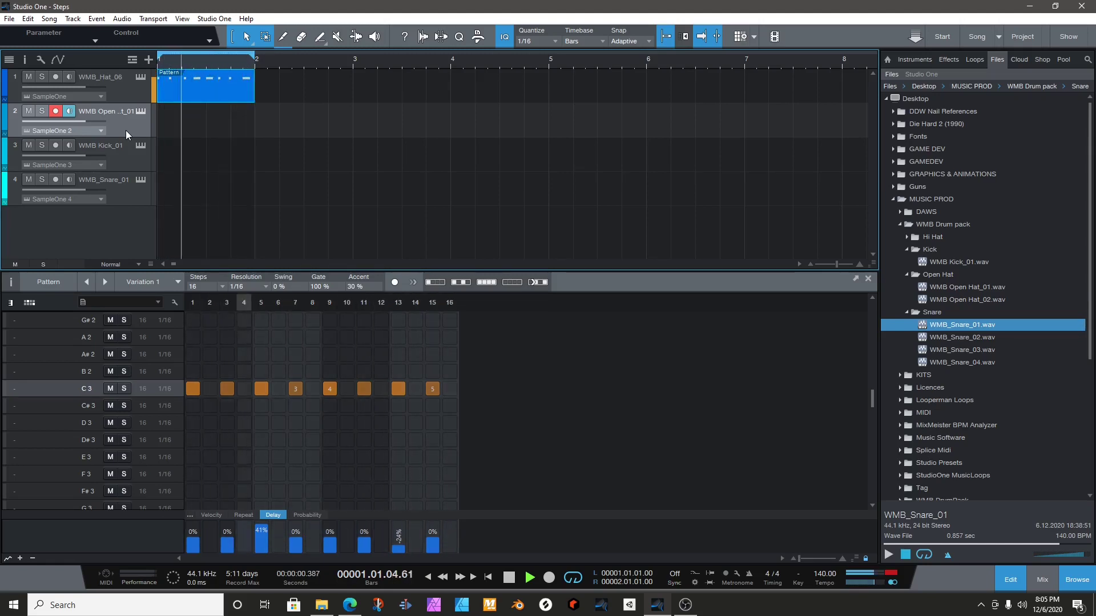
# - Insert a pattern at bar 1 on the open hat track with C3 hits on steps 5 and 13
pyautogui.hotkey('shift', 'alt', 'p')
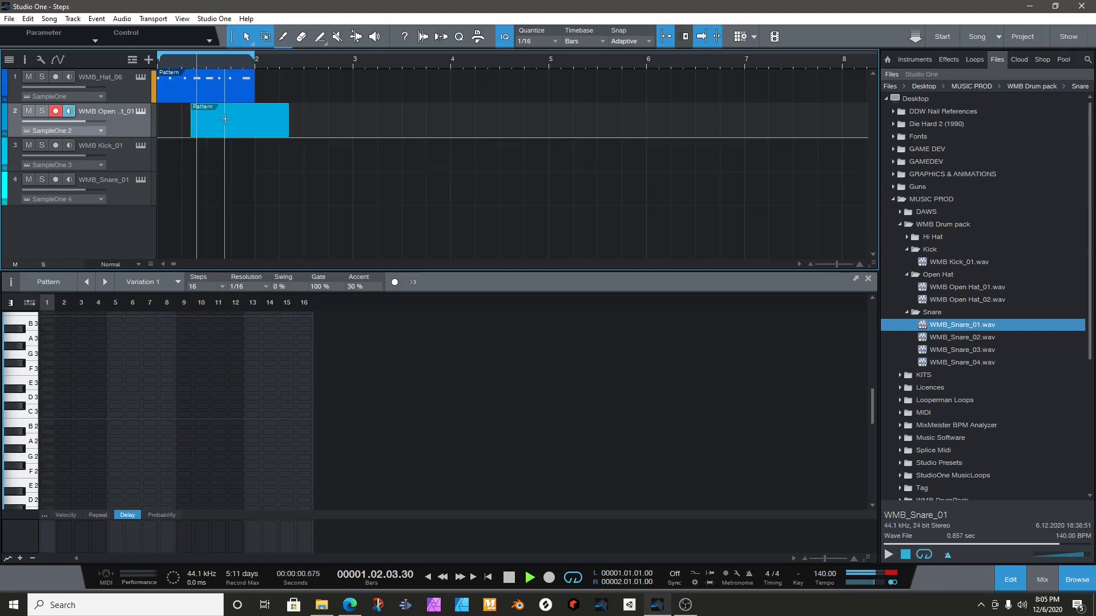
pyautogui.moveTo(234, 124); pyautogui.dragTo(185, 126)
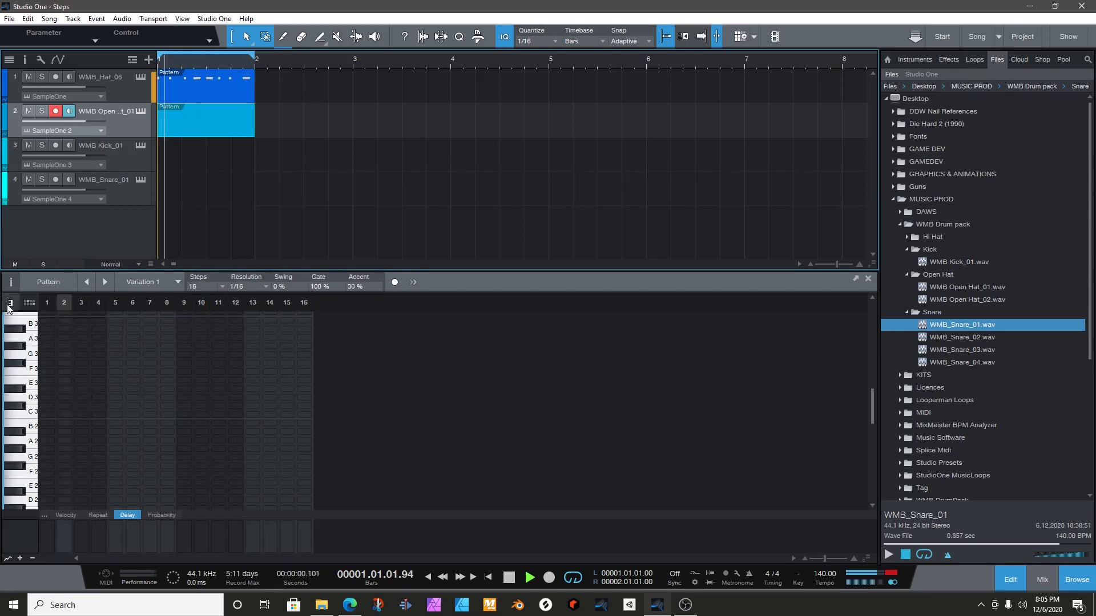
pyautogui.click(28, 303)
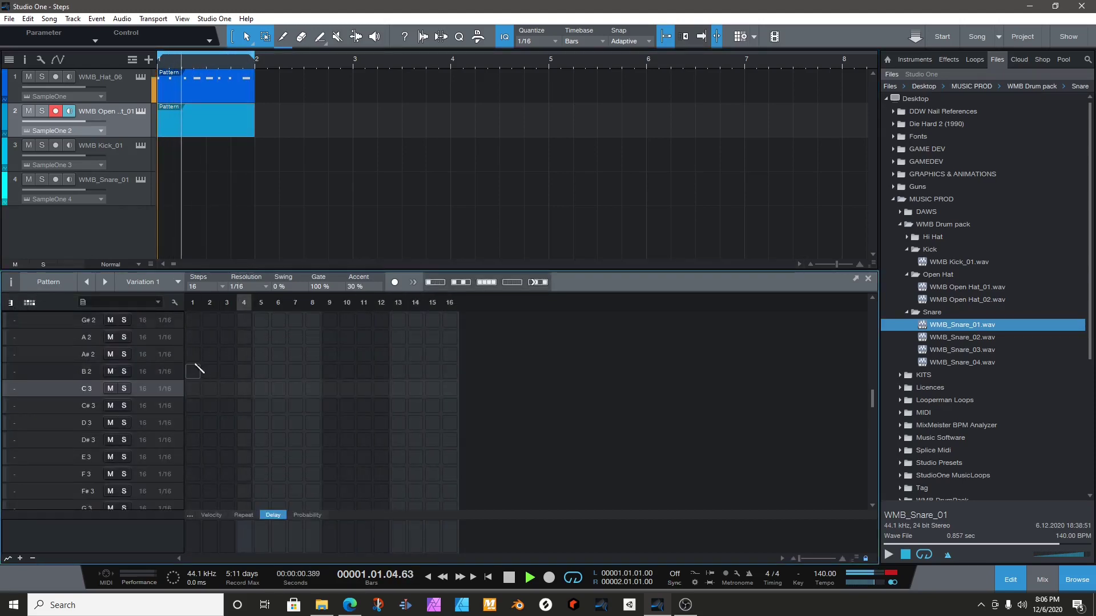
pyautogui.click(260, 388)
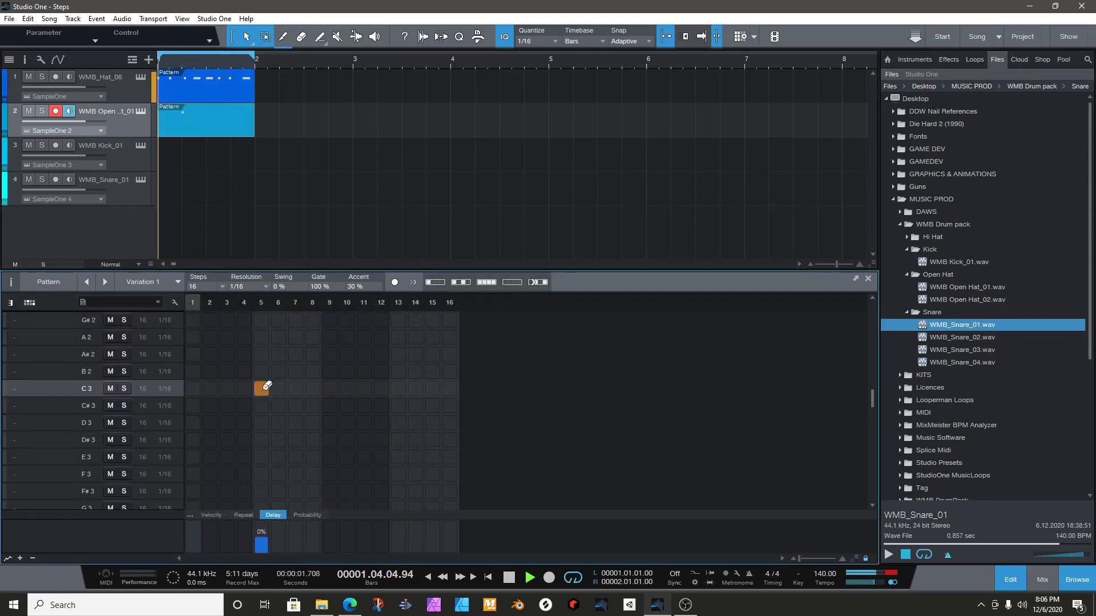
pyautogui.click(399, 389)
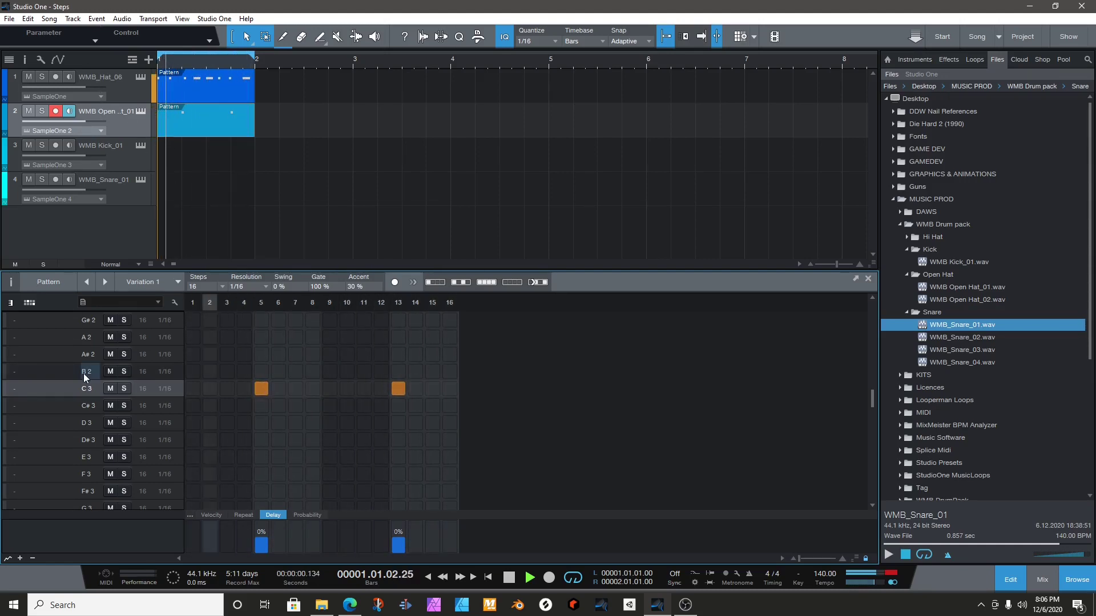
# - Redraw the step 13 open hat as a longer C3 note through step 15 and add a step 7 hit
pyautogui.click(11, 305)
pyautogui.click(257, 413)
pyautogui.moveTo(254, 412); pyautogui.dragTo(294, 409)
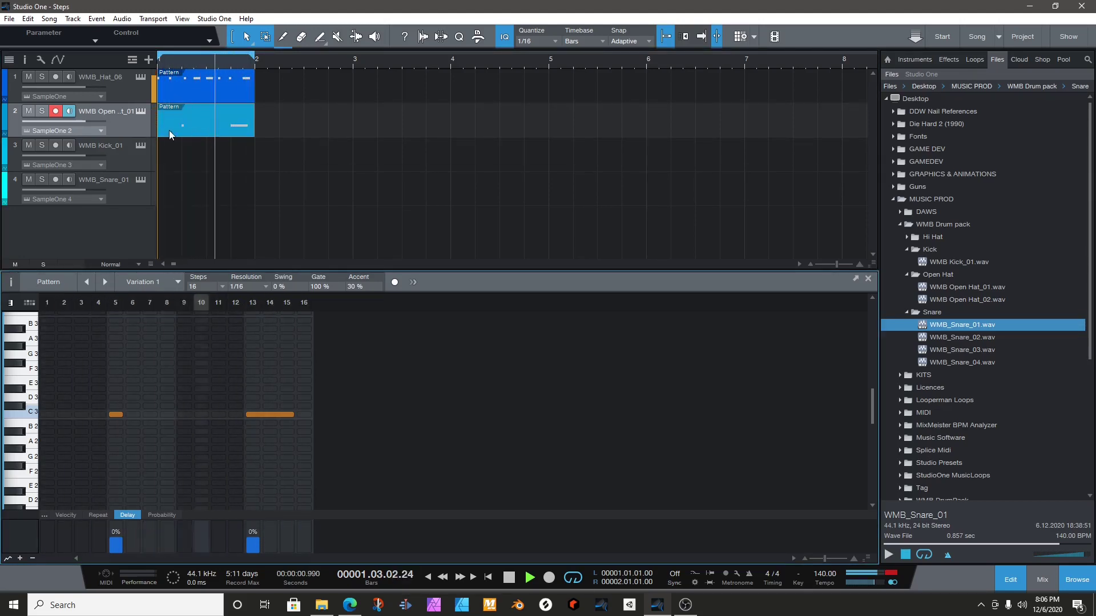
pyautogui.click(31, 304)
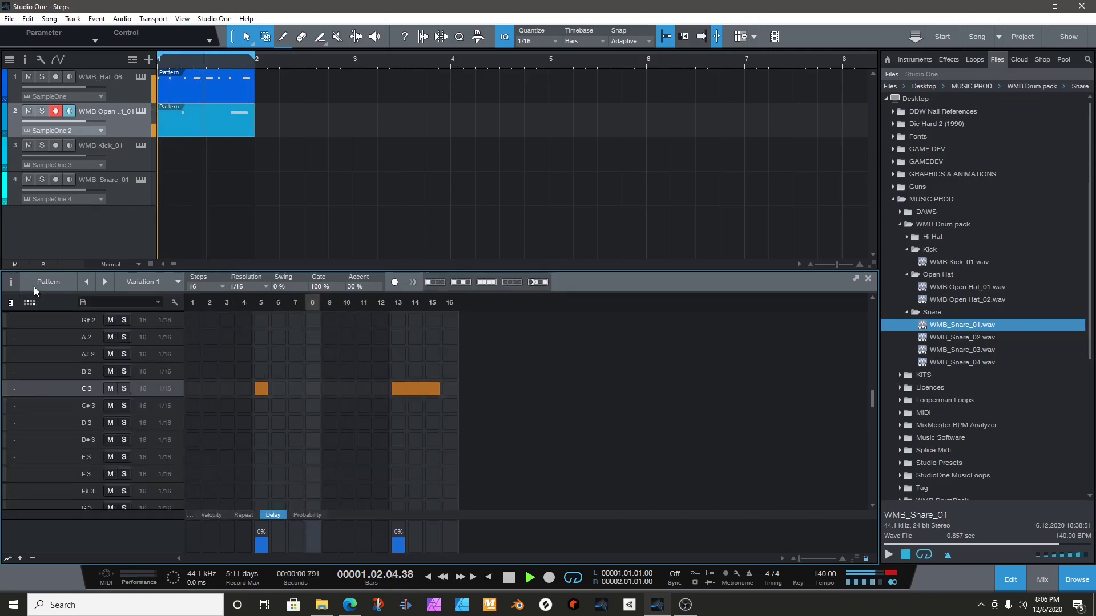
pyautogui.click(296, 389)
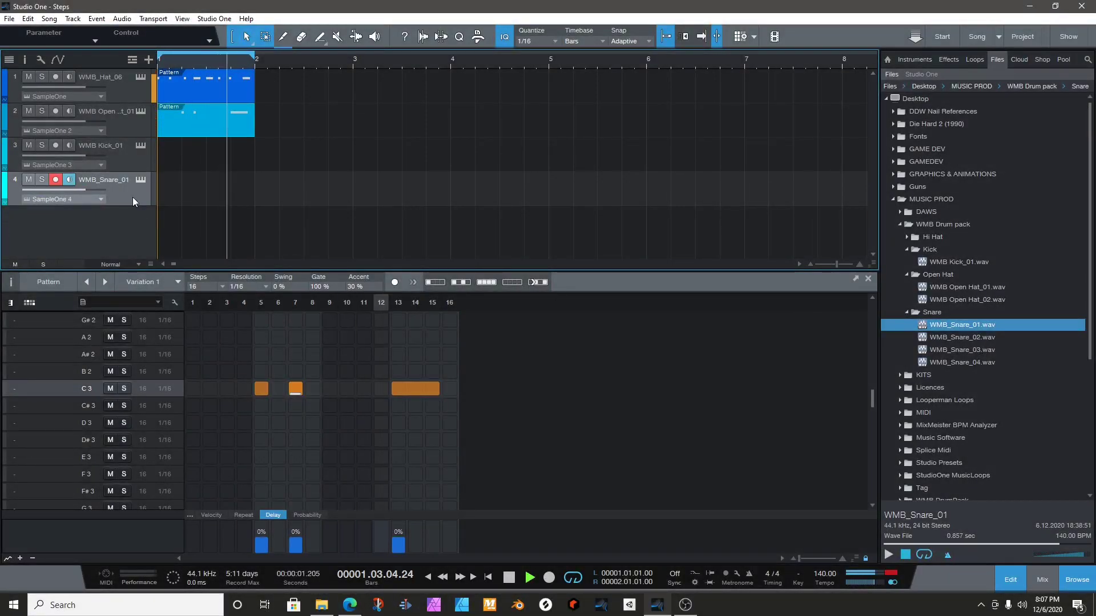
# - Move the snare track above the kick and add a snare pattern at bar 1 in drum-row view
pyautogui.moveTo(130, 146); pyautogui.dragTo(131, 189)
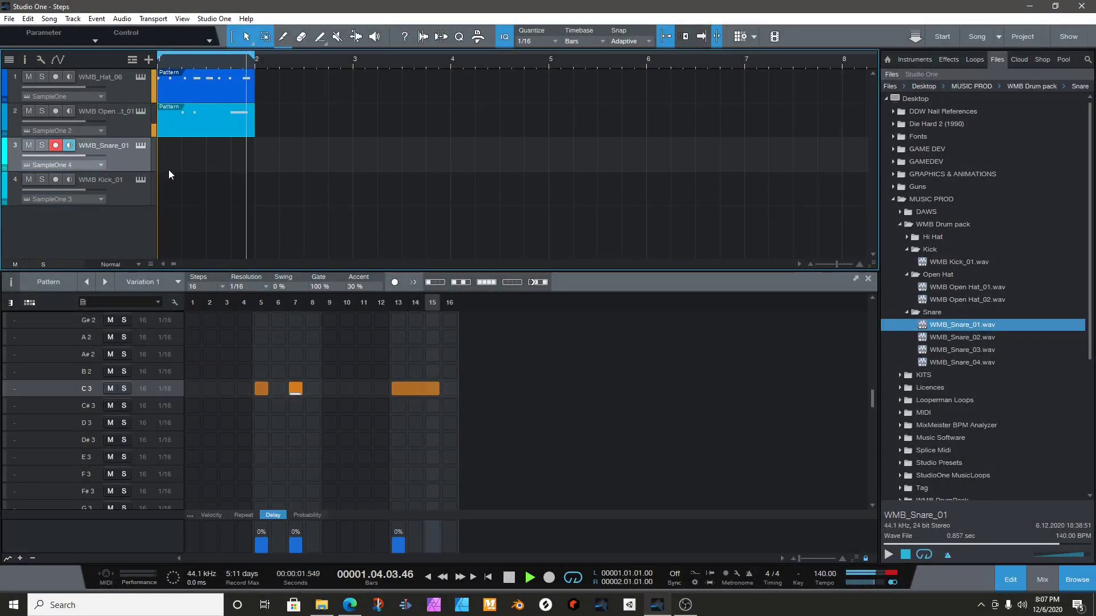
pyautogui.click(200, 154)
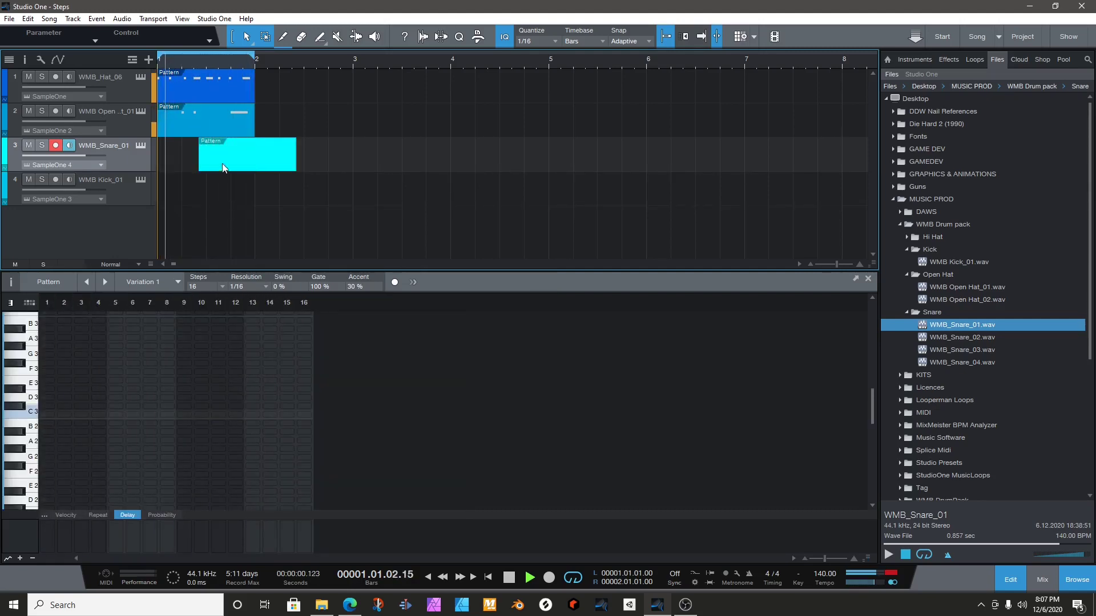
pyautogui.moveTo(176, 158); pyautogui.dragTo(176, 158)
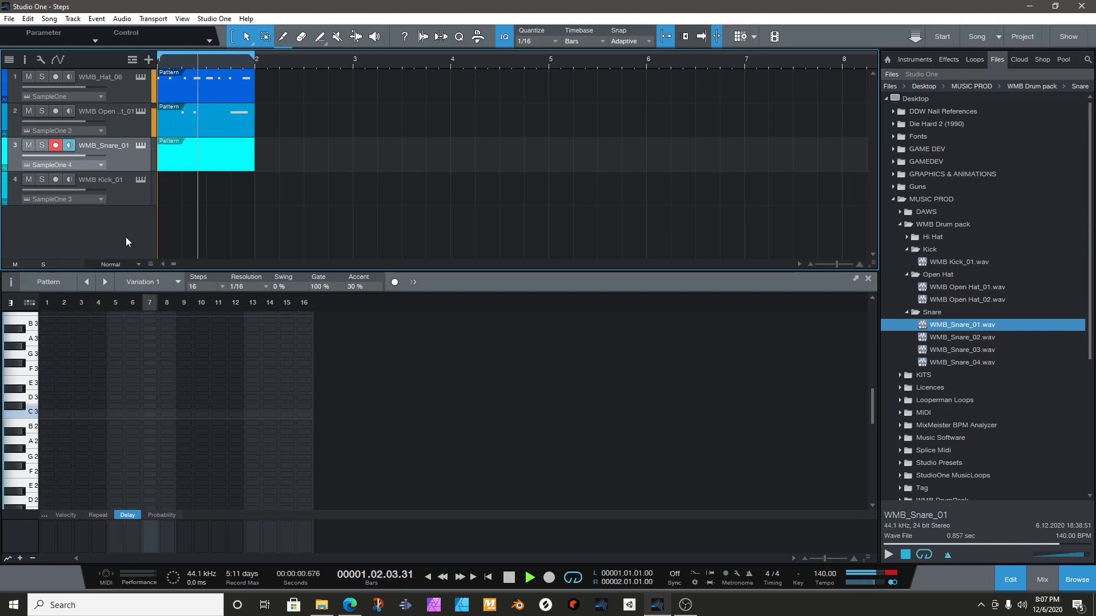
pyautogui.click(30, 308)
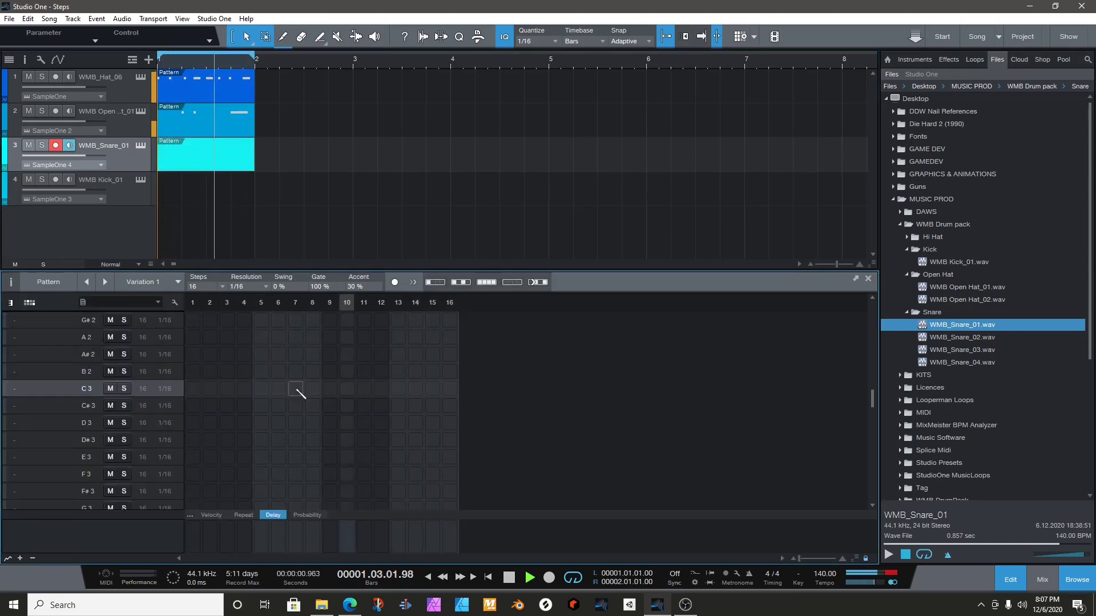
# - Add snare hits on C3 steps 9 and 15, delaying step 9 by 17%
pyautogui.click(331, 388)
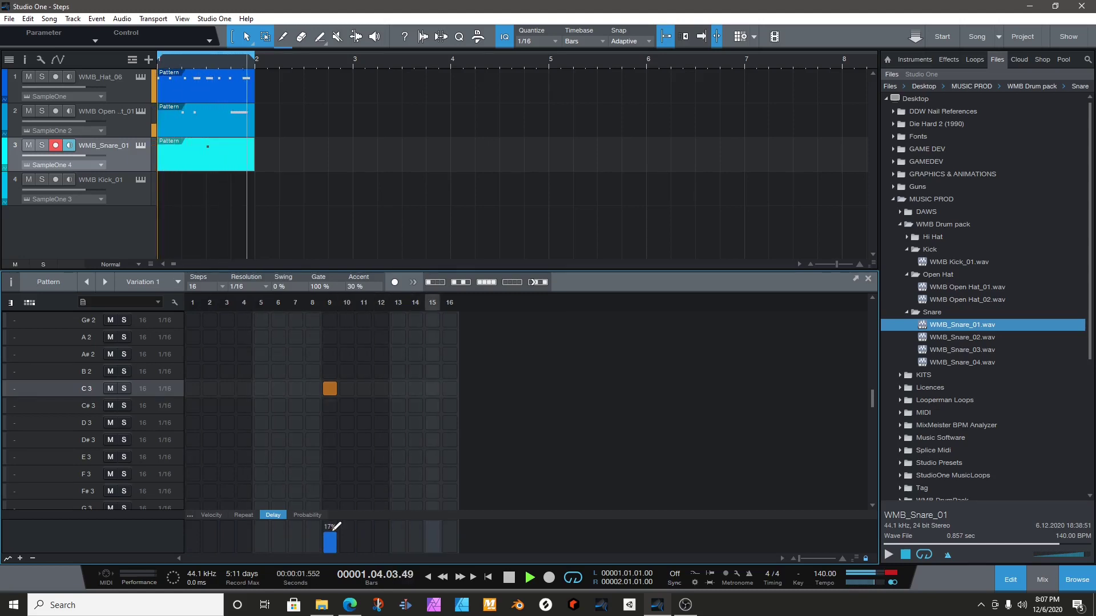
pyautogui.moveTo(329, 536); pyautogui.dragTo(334, 521)
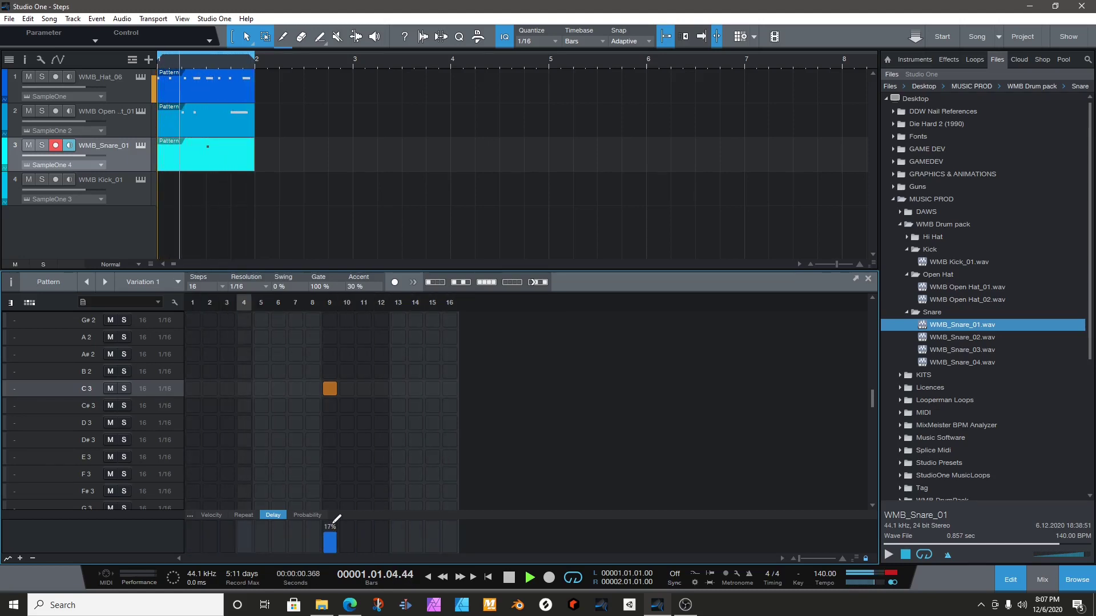
pyautogui.click(434, 388)
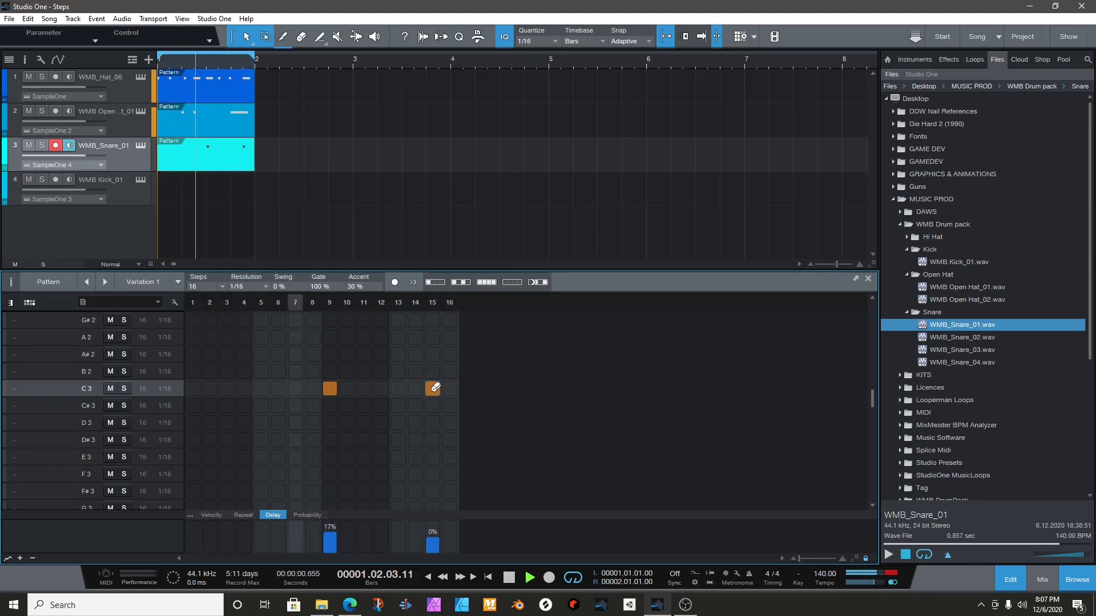
pyautogui.click(303, 515)
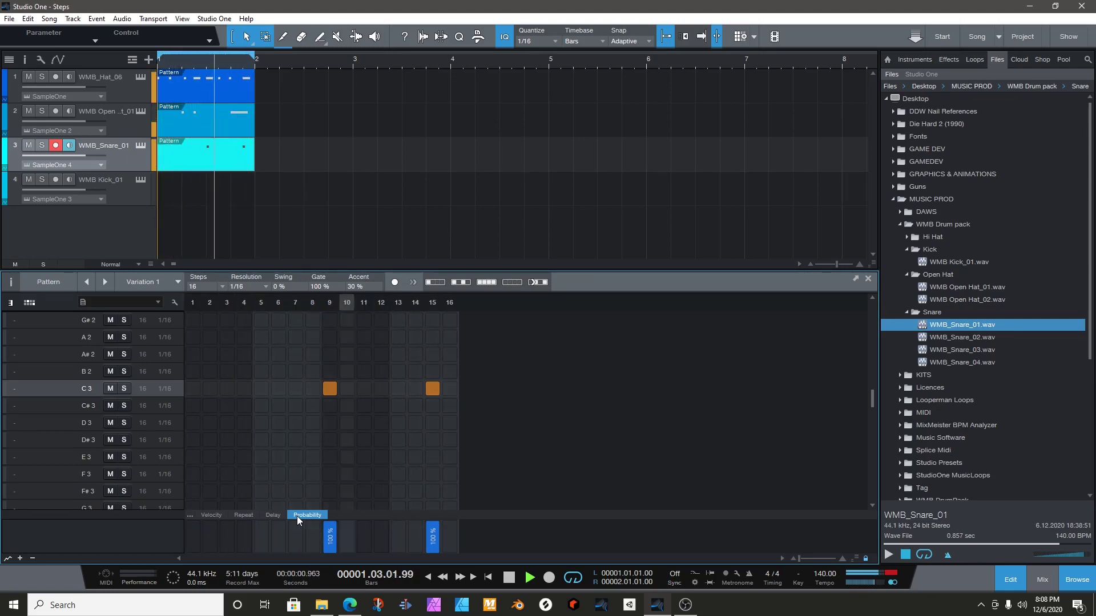
# - Set the snare's step 15 trigger probability to about 63%, leaving step 9 at 100%
pyautogui.click(435, 543)
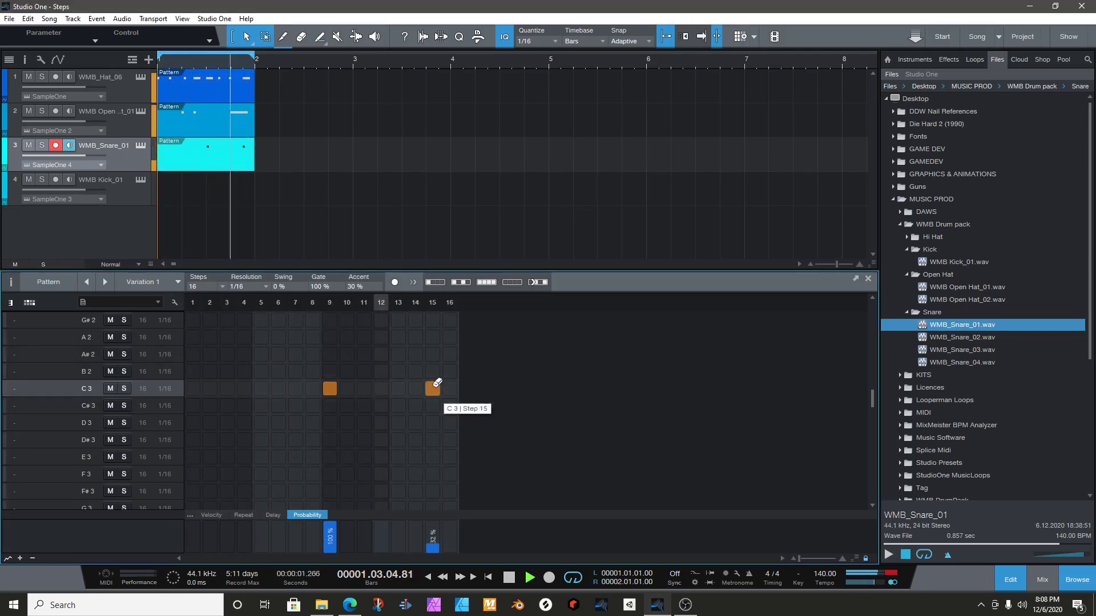
pyautogui.click(434, 545)
pyautogui.click(434, 533)
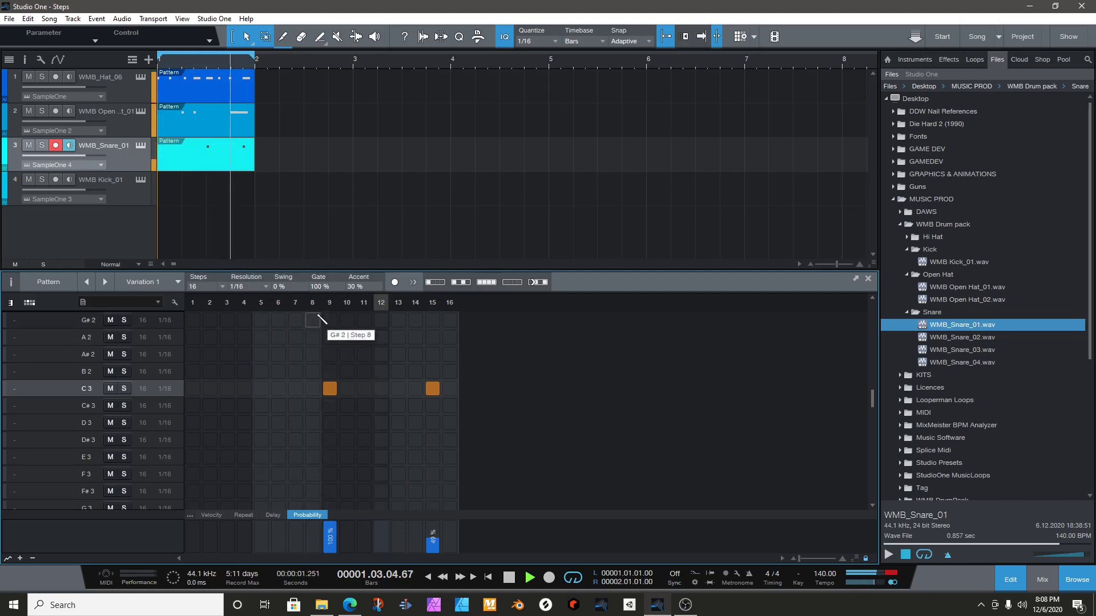
# - Browse the snare instrument's automatable parameters, inspecting Filter Cutoff and Reverb Mix
pyautogui.click(191, 515)
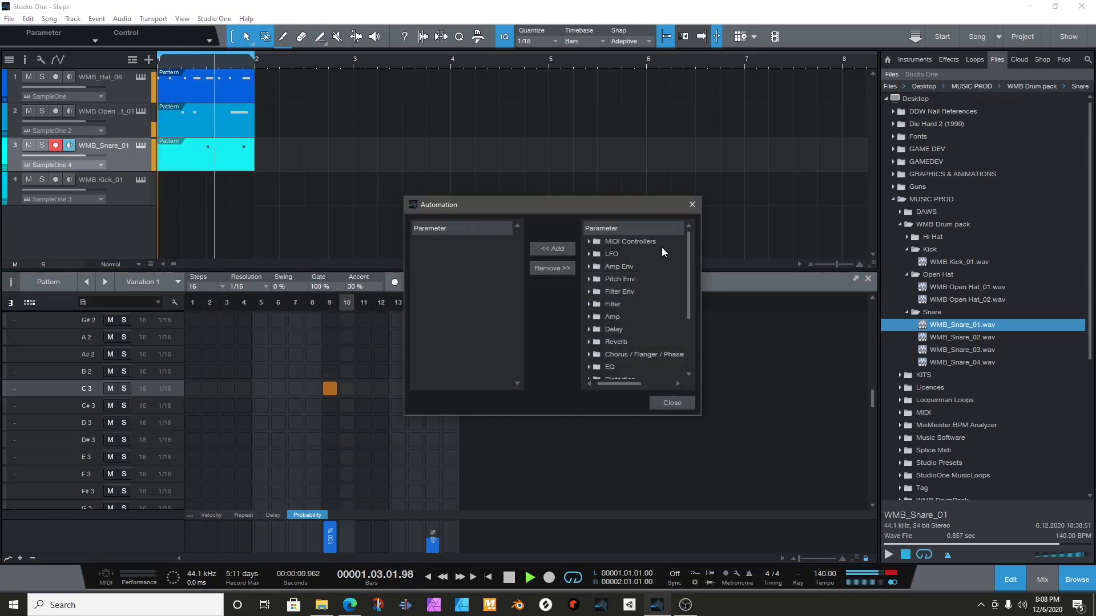
pyautogui.click(587, 304)
pyautogui.scroll(-3, 619, 337)
pyautogui.click(611, 304)
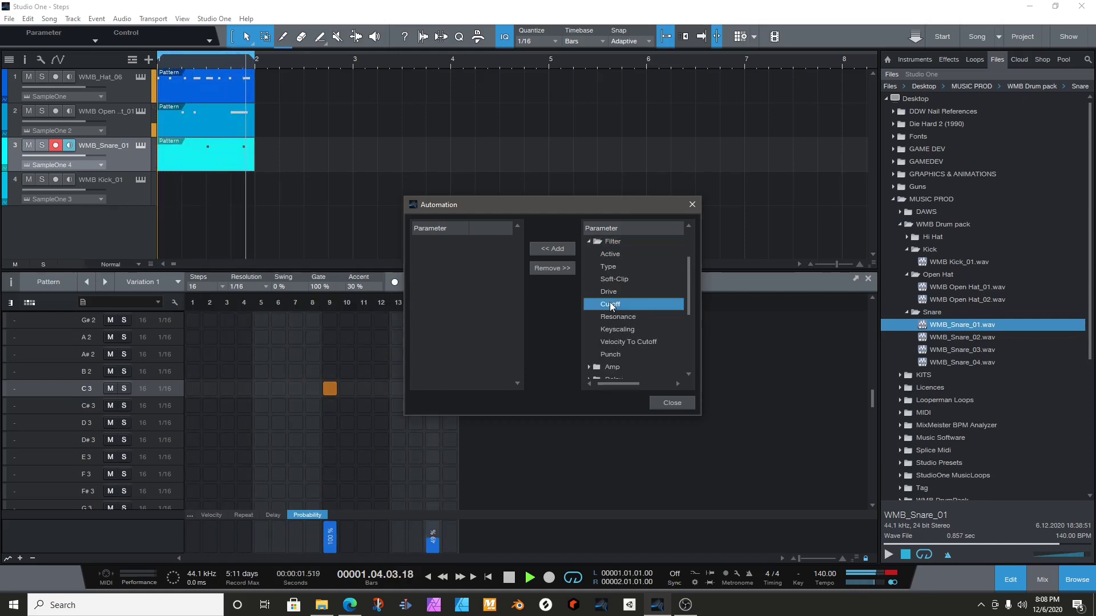
pyautogui.scroll(3, 618, 308)
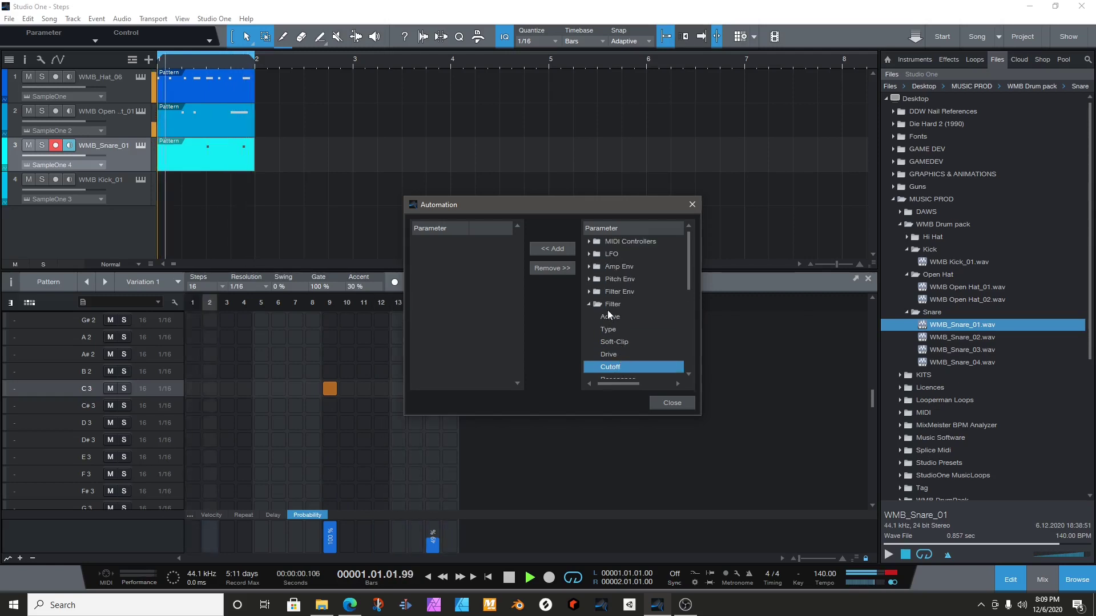
pyautogui.click(591, 303)
pyautogui.scroll(-1, 628, 319)
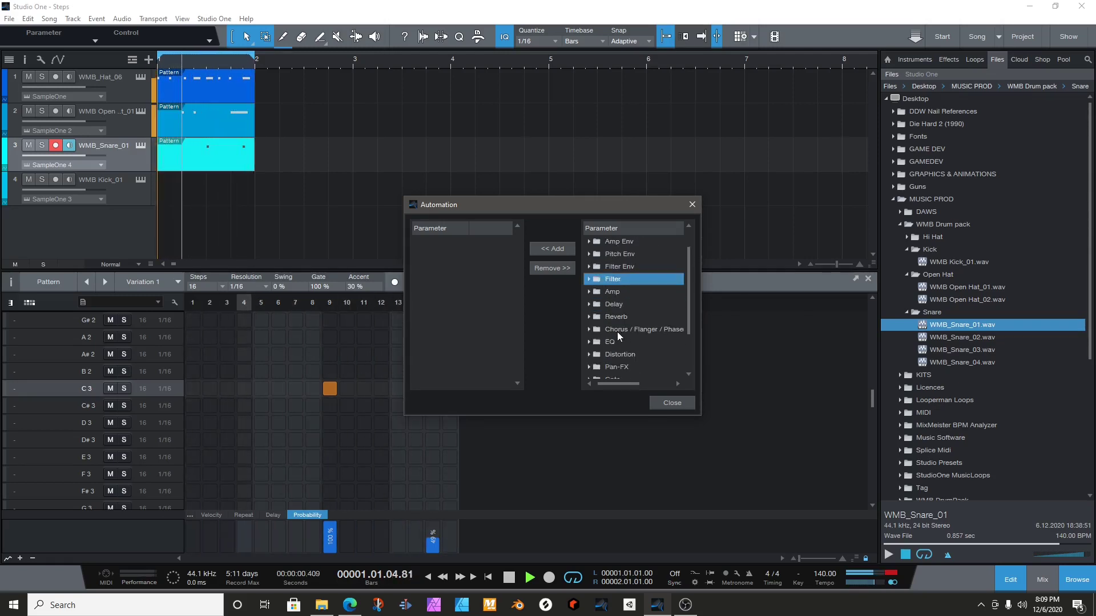
pyautogui.click(589, 316)
pyautogui.scroll(-2, 612, 327)
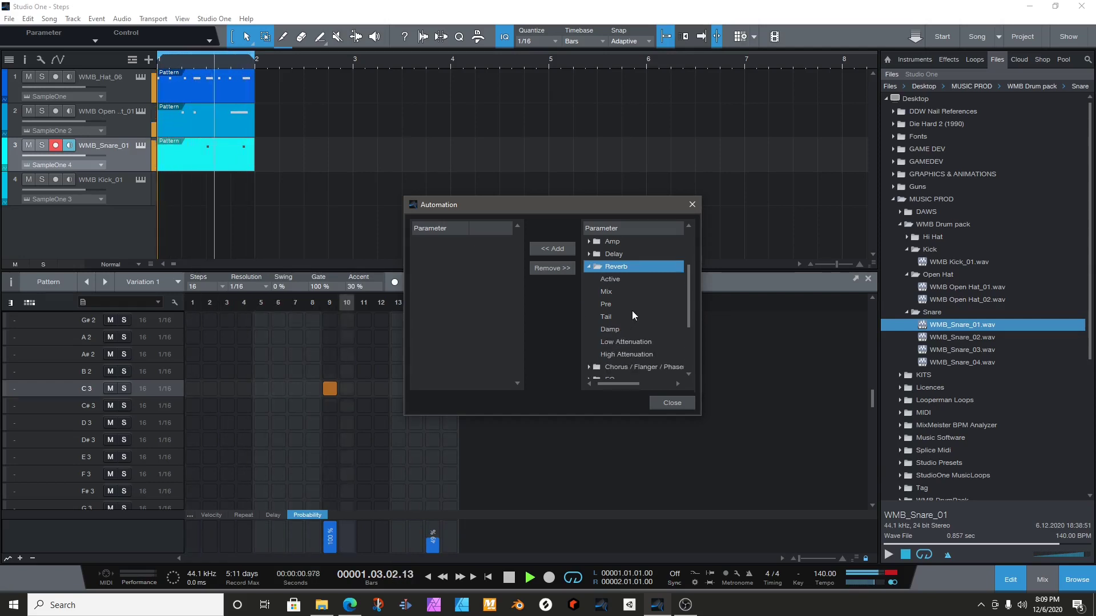
pyautogui.click(608, 292)
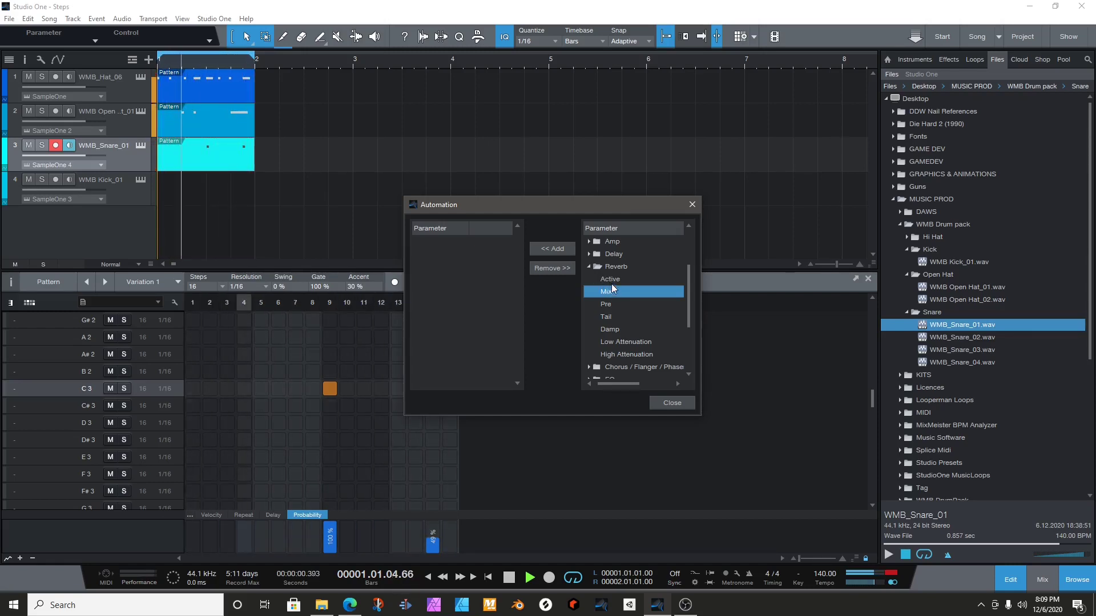
# - Select the Transpose parameter and add it to the snare's automated parameters
pyautogui.doubleClick(613, 267)
pyautogui.scroll(2, 622, 286)
pyautogui.click(589, 279)
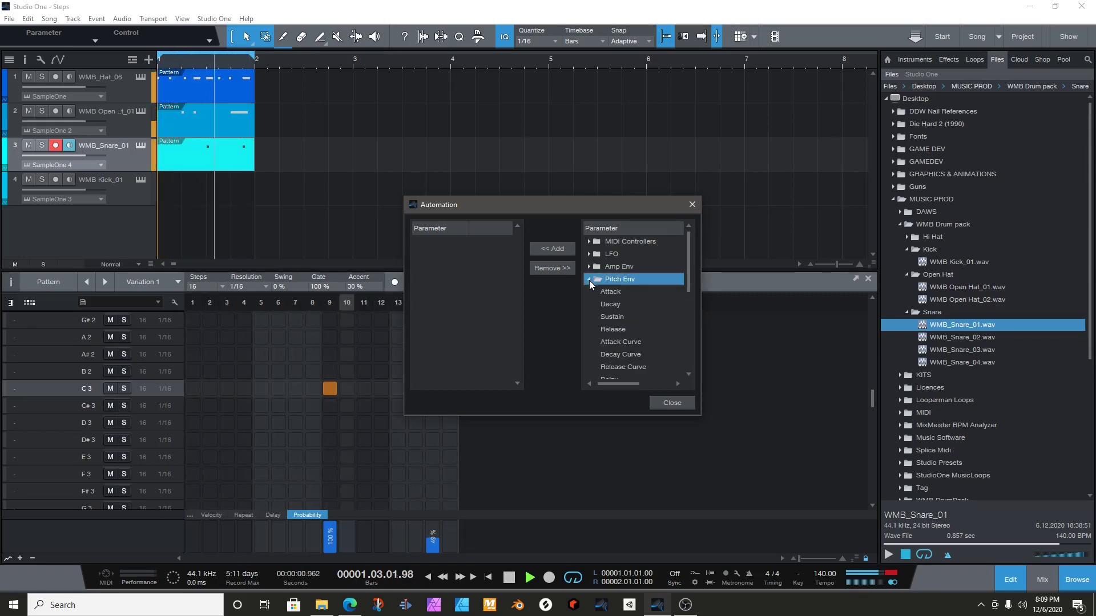
pyautogui.scroll(-1, 642, 311)
pyautogui.scroll(1, 610, 300)
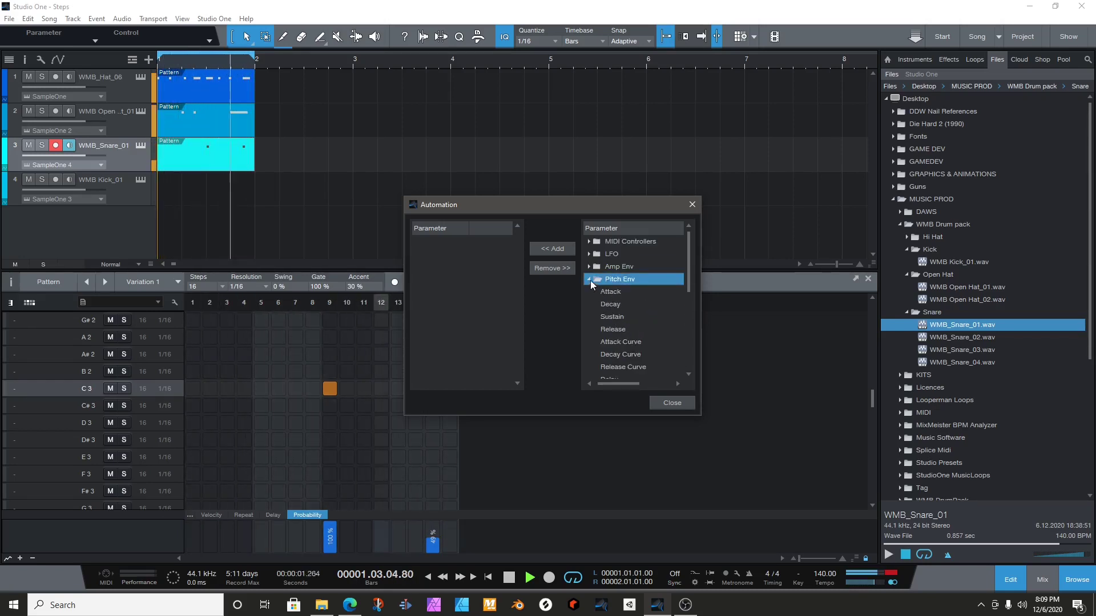
pyautogui.click(589, 279)
pyautogui.scroll(-6, 612, 309)
pyautogui.scroll(-1, 617, 315)
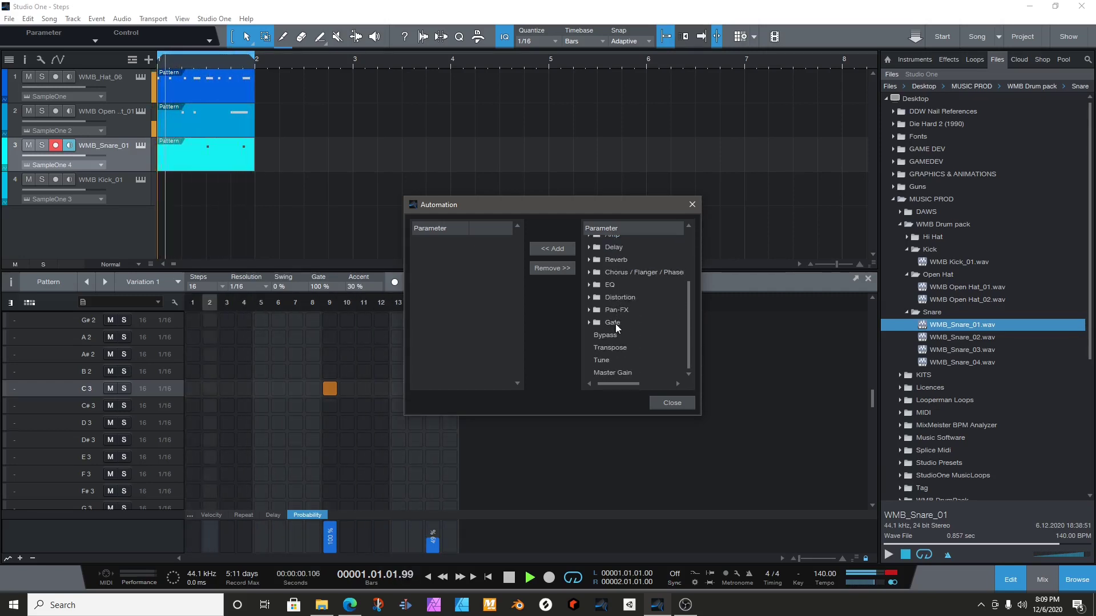
pyautogui.click(612, 349)
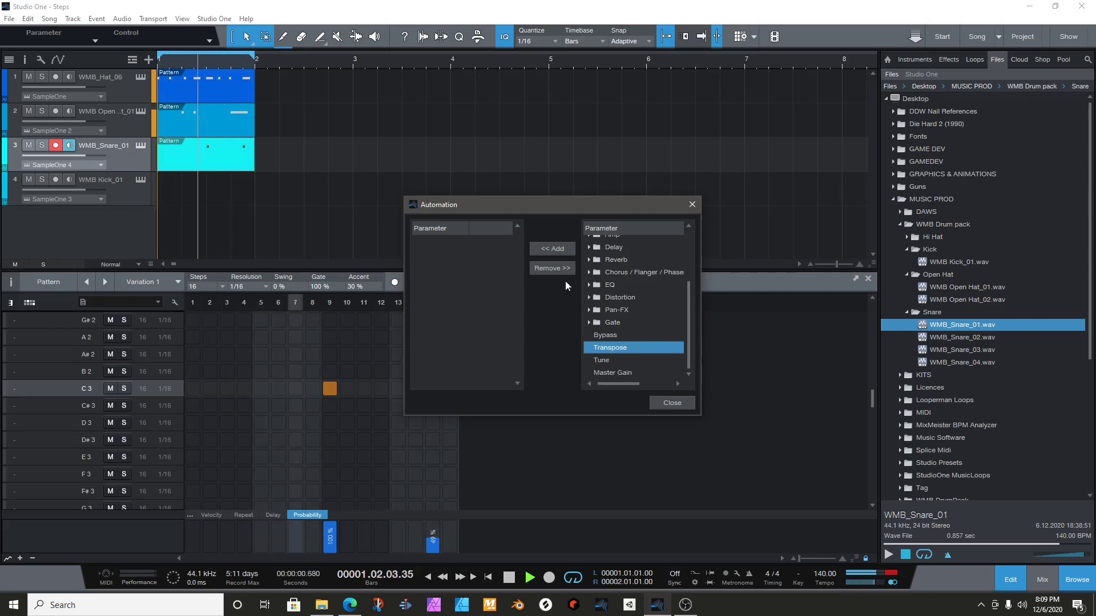
pyautogui.click(553, 249)
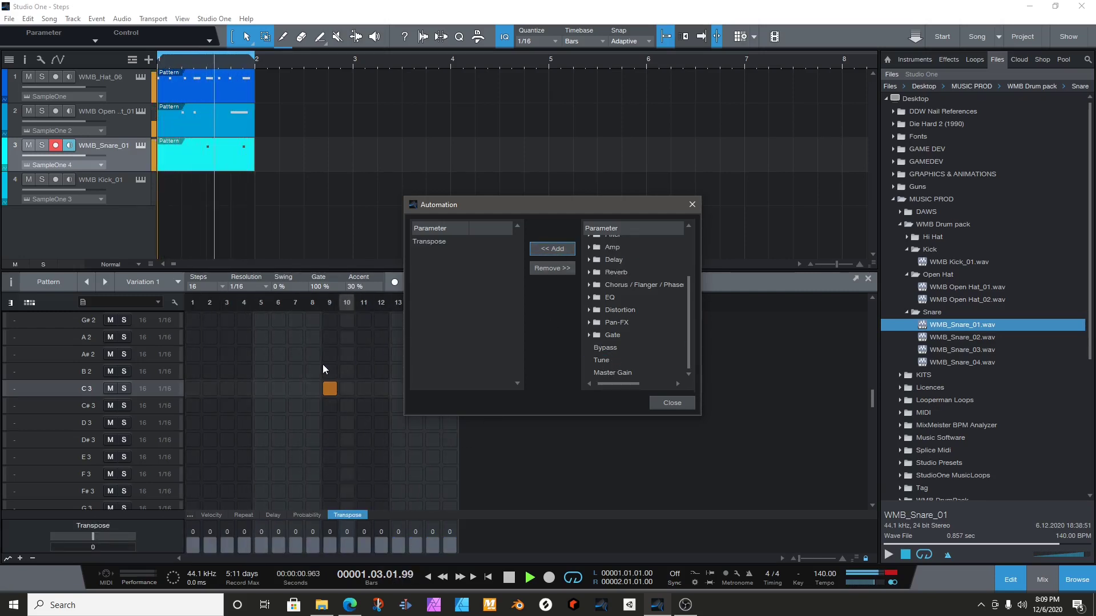
# - Close the automation chooser and solo the snare track to audition it alone
pyautogui.click(671, 403)
pyautogui.press('space')
pyautogui.press('f')
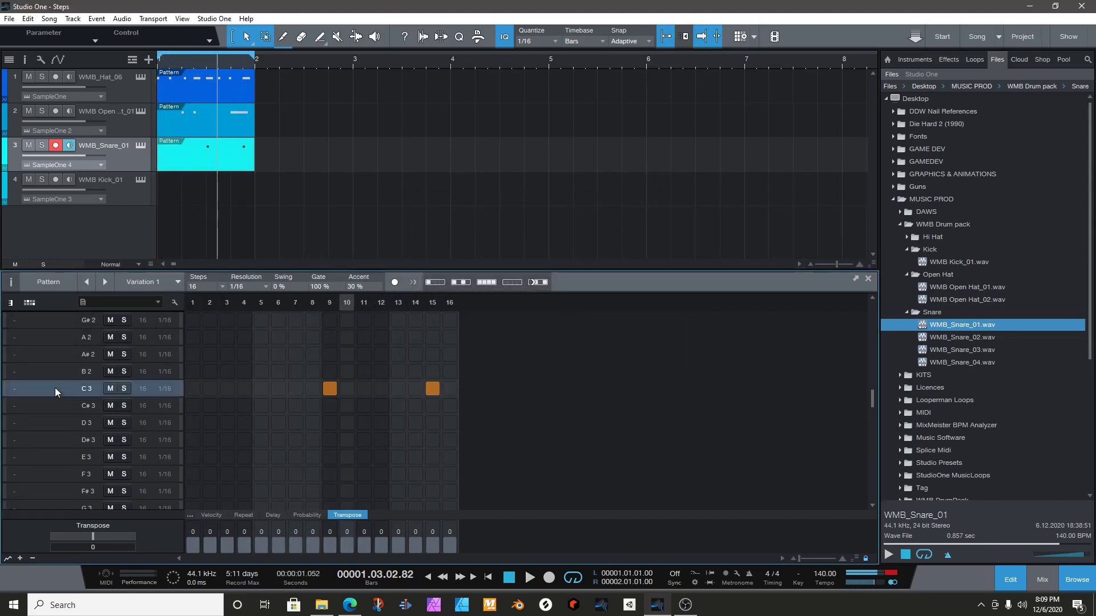
pyautogui.click(43, 148)
pyautogui.press('space')
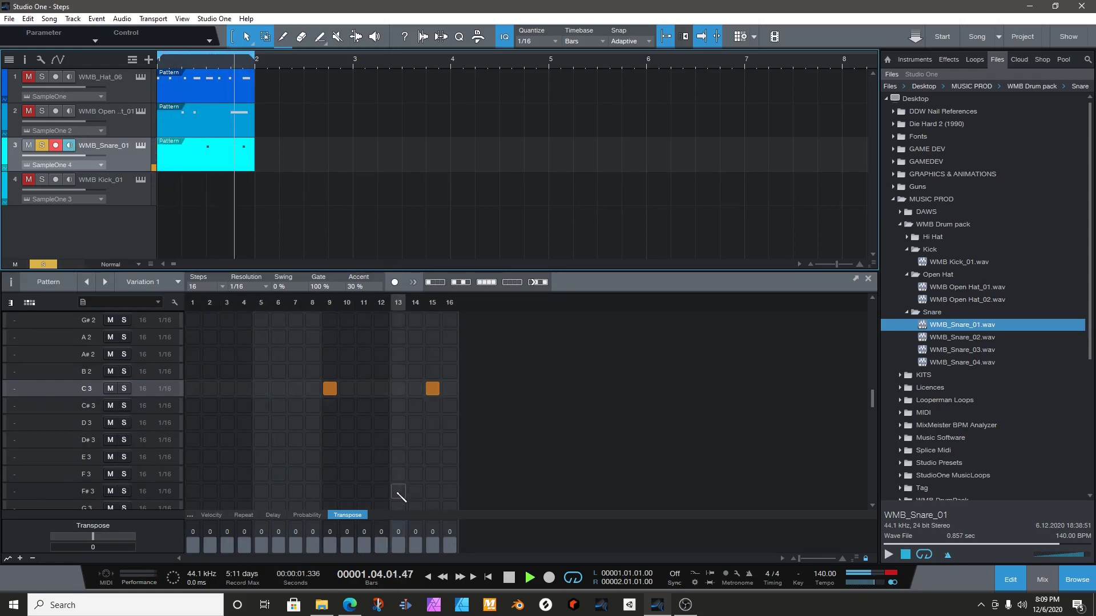
pyautogui.press('space')
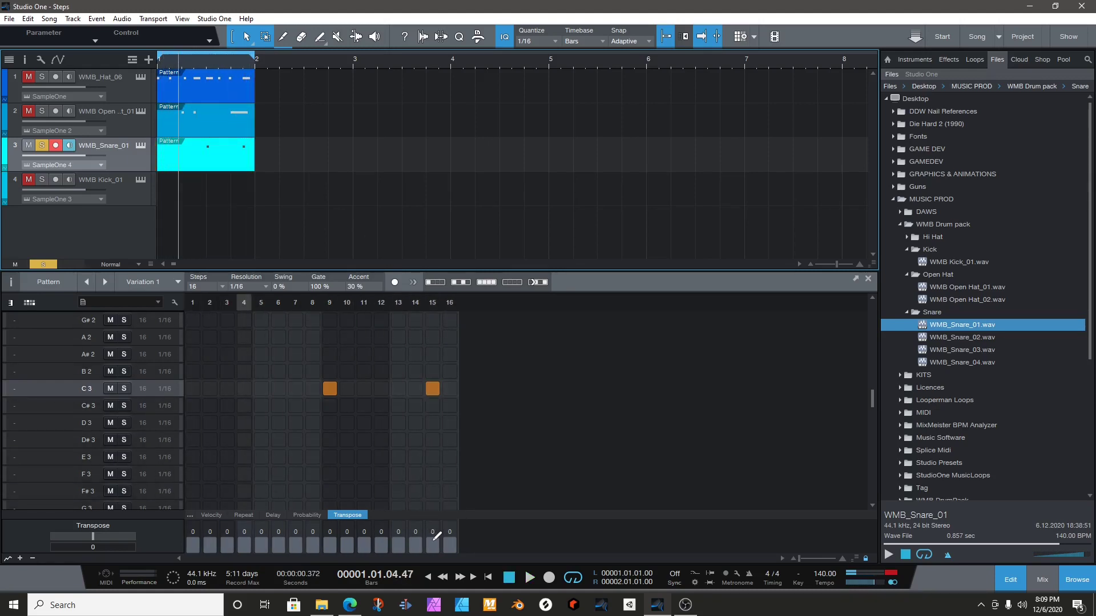
# - Raise the transpose of the snare's step 15 hit to 13
pyautogui.click(437, 536)
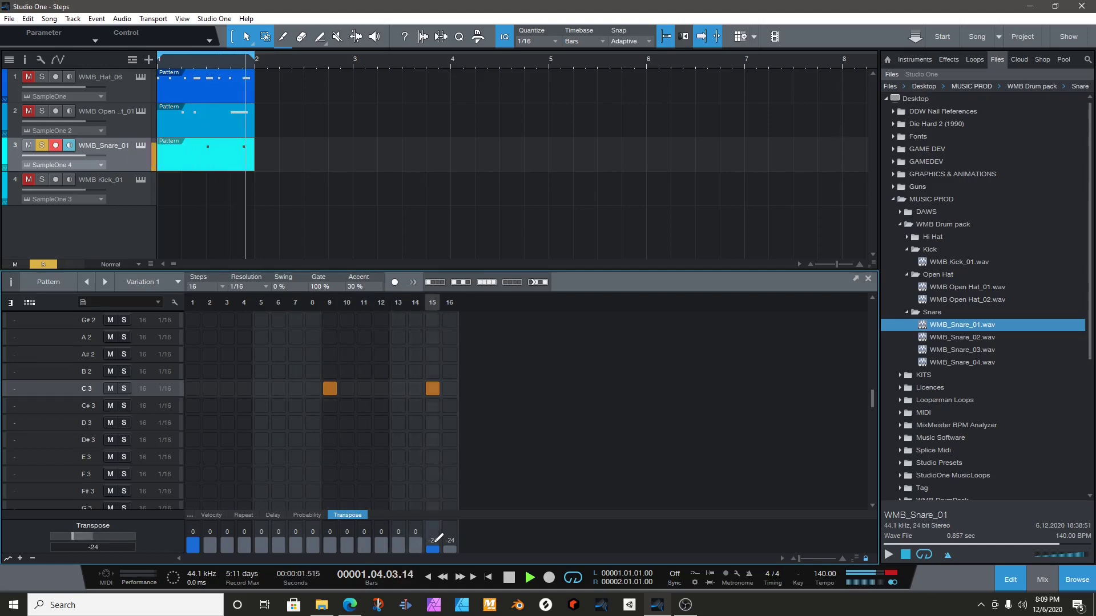
pyautogui.click(440, 532)
pyautogui.moveTo(440, 532); pyautogui.dragTo(437, 528)
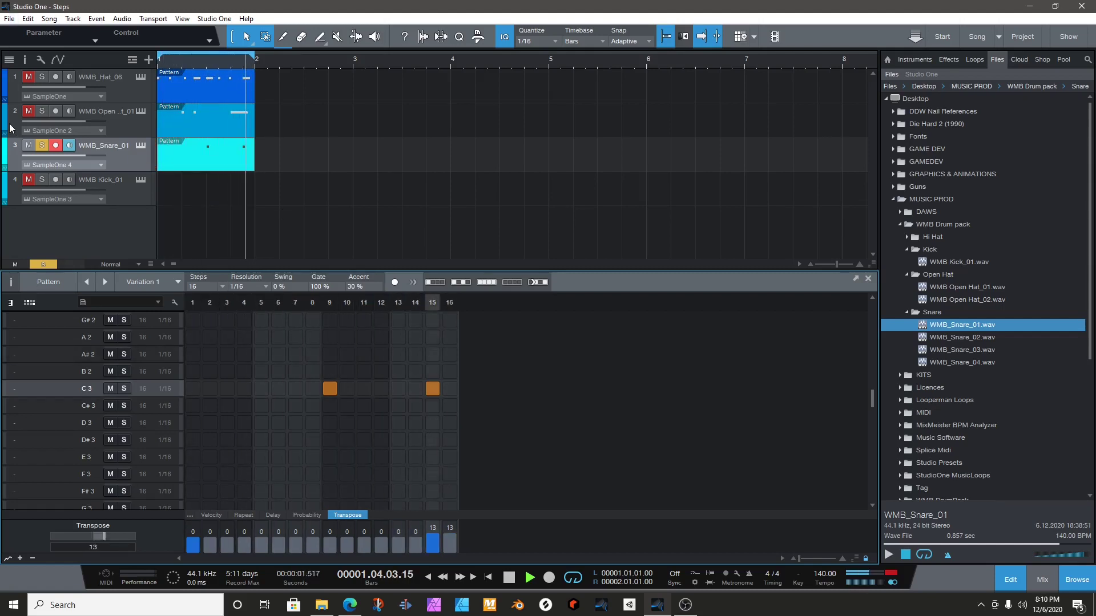
# - Hide the automation display in the track headers, resize the drum tracks and arm WMB Kick_01
pyautogui.press('F3')
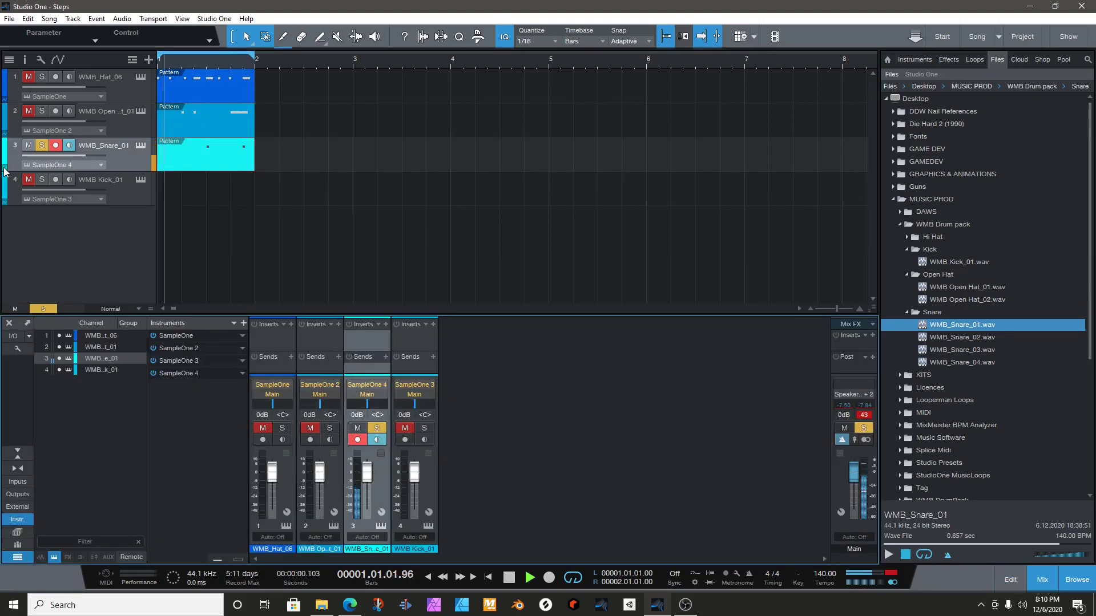
pyautogui.press('a')
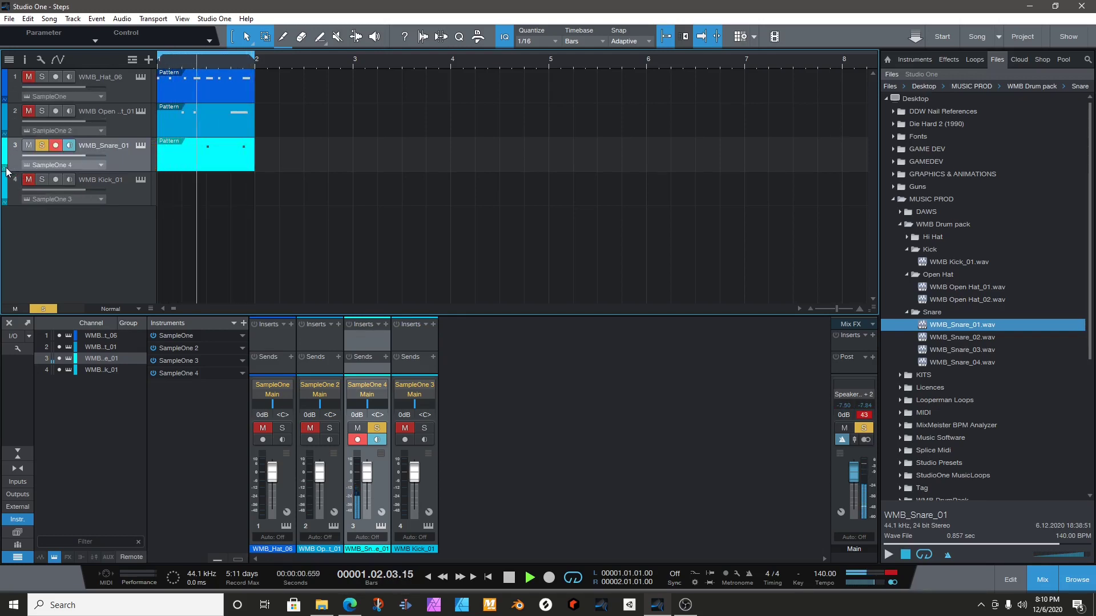
pyautogui.click(75, 158)
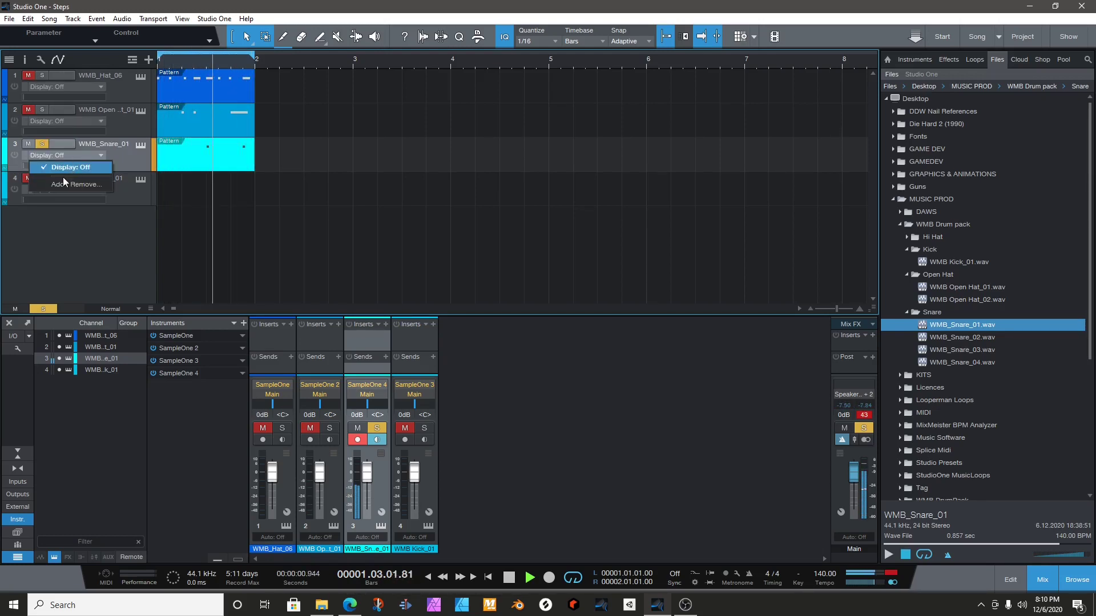
pyautogui.click(6, 167)
pyautogui.press('a')
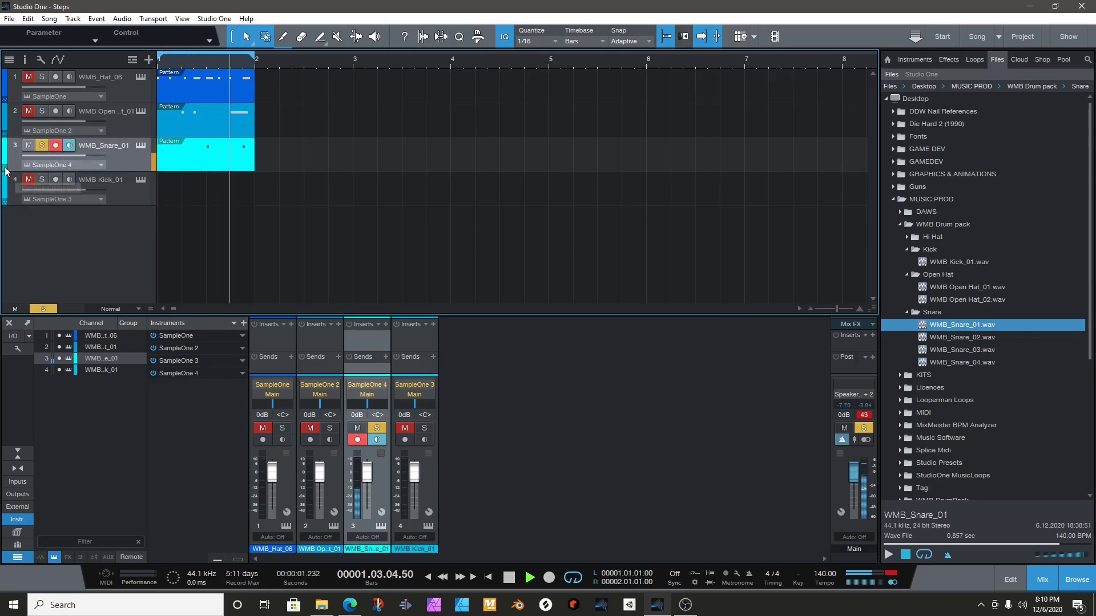
pyautogui.moveTo(16, 138)
pyautogui.mouseDown()
pyautogui.moveTo(13, 183)
pyautogui.moveTo(12, 140)
pyautogui.mouseUp()
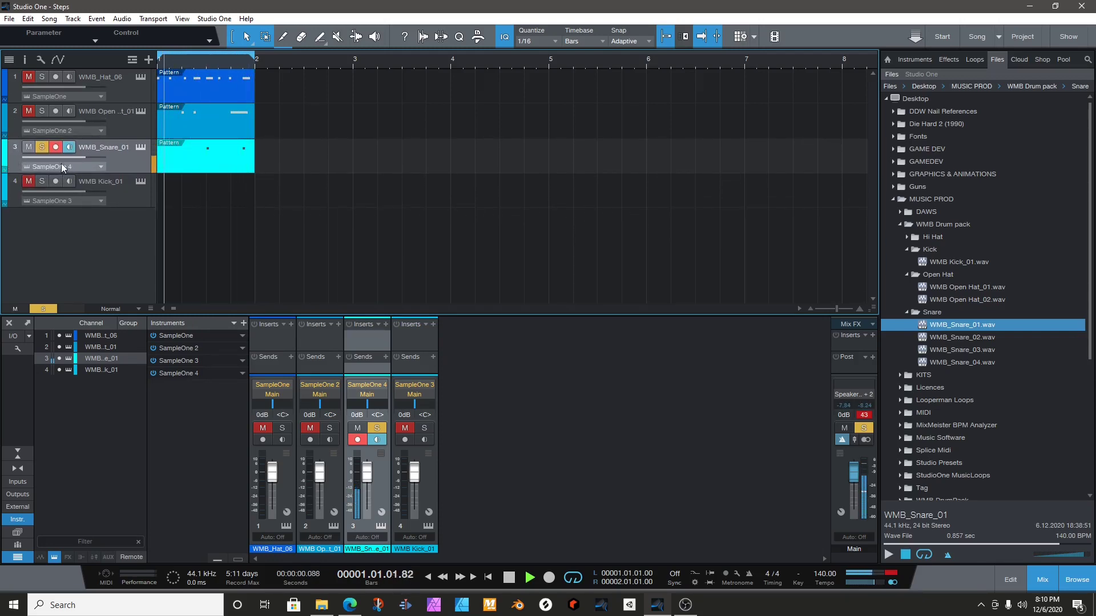
pyautogui.click(111, 197)
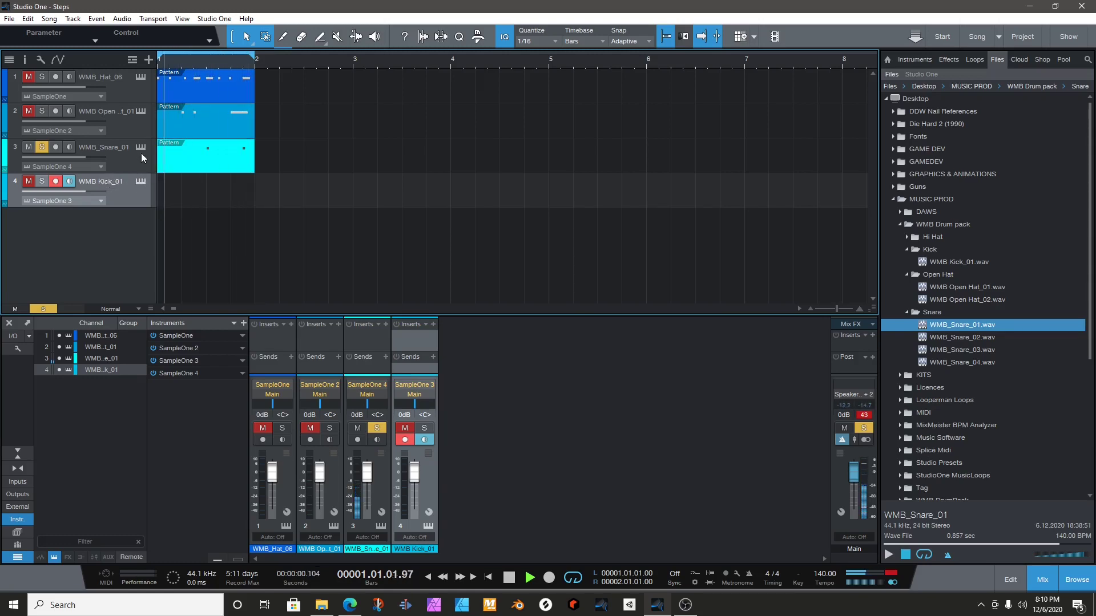
# - Solo the hi-hat instead of the snare and show its pattern on a pitch grid
pyautogui.doubleClick(186, 123)
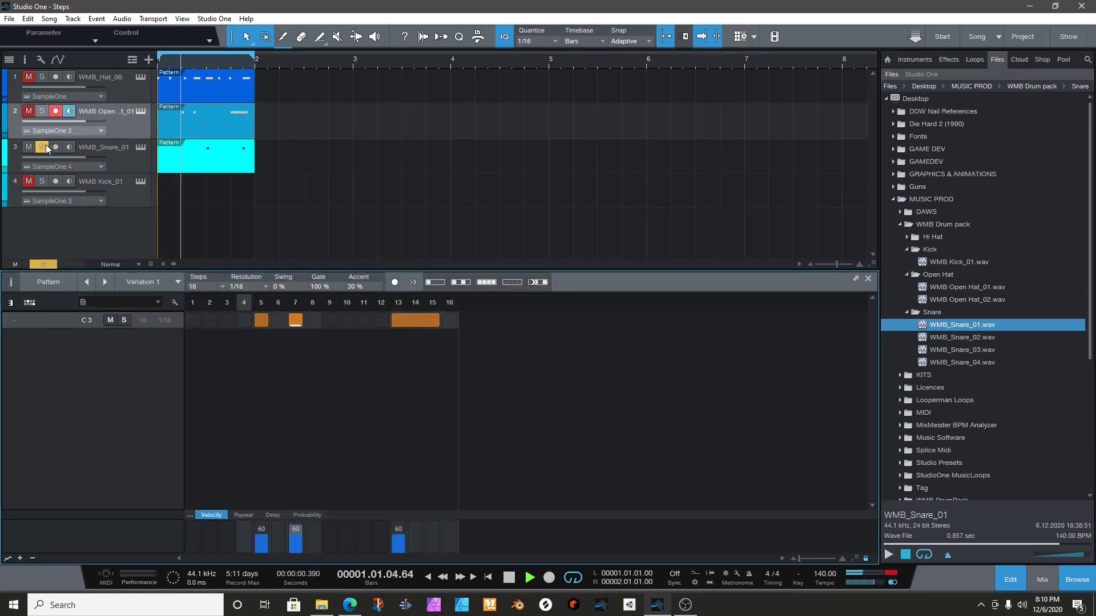
pyautogui.click(43, 146)
pyautogui.click(44, 79)
pyautogui.doubleClick(186, 98)
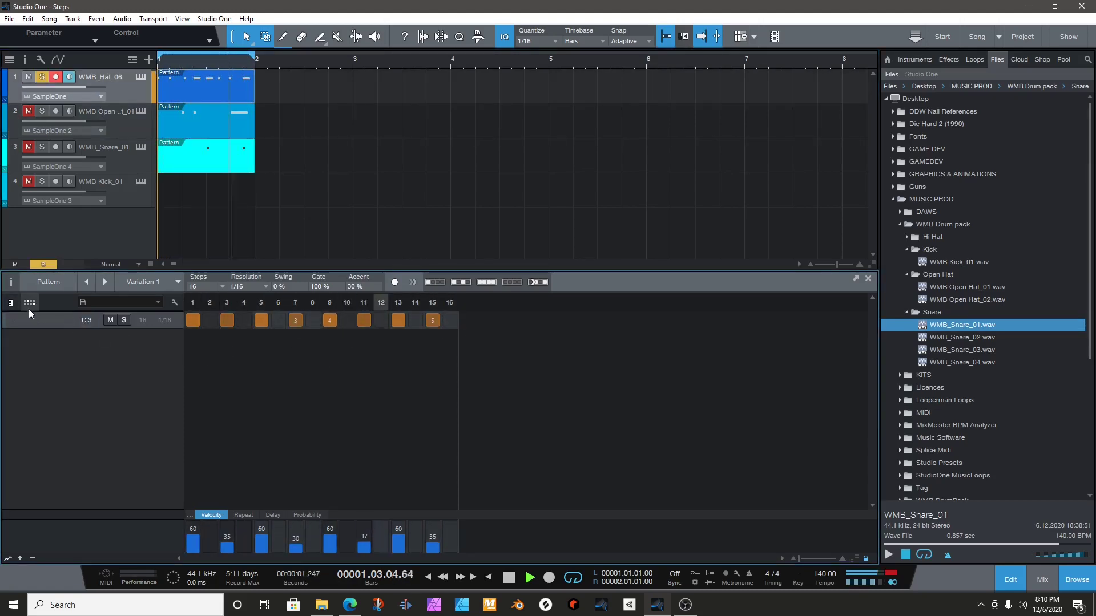
pyautogui.click(11, 302)
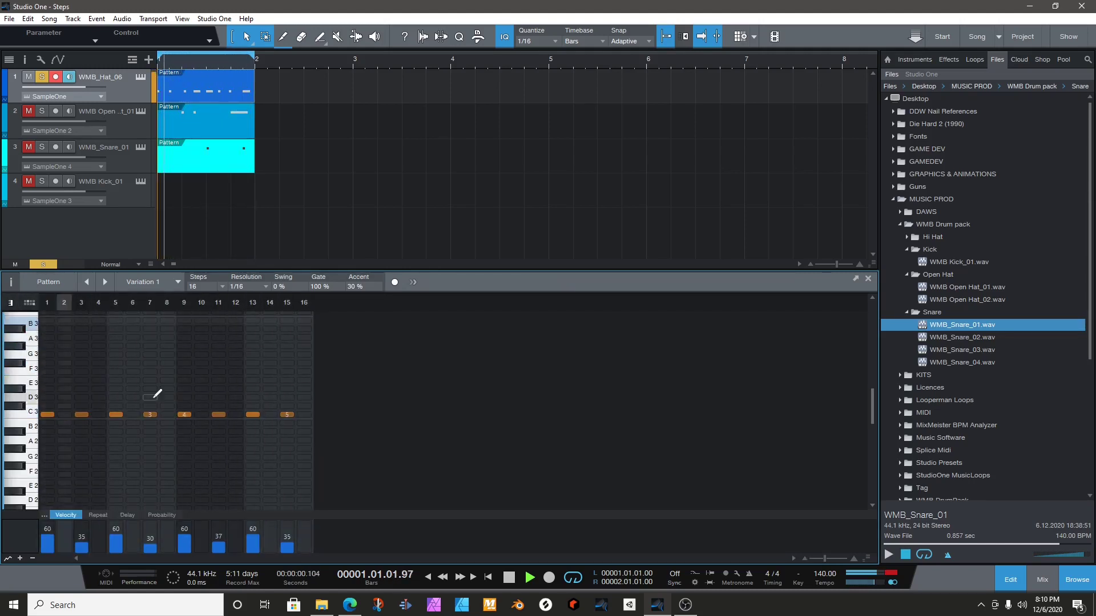
# - Put an A3 hit at hi-hat step 7 repeating six times, removing its C3 note
pyautogui.click(149, 346)
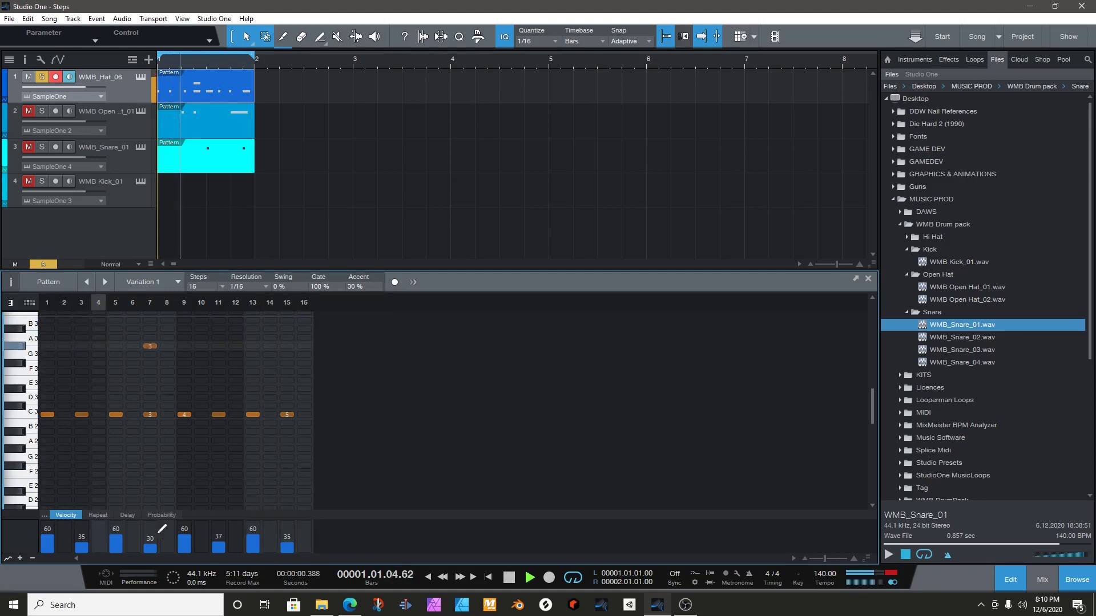
pyautogui.click(98, 515)
pyautogui.moveTo(150, 545); pyautogui.dragTo(152, 526)
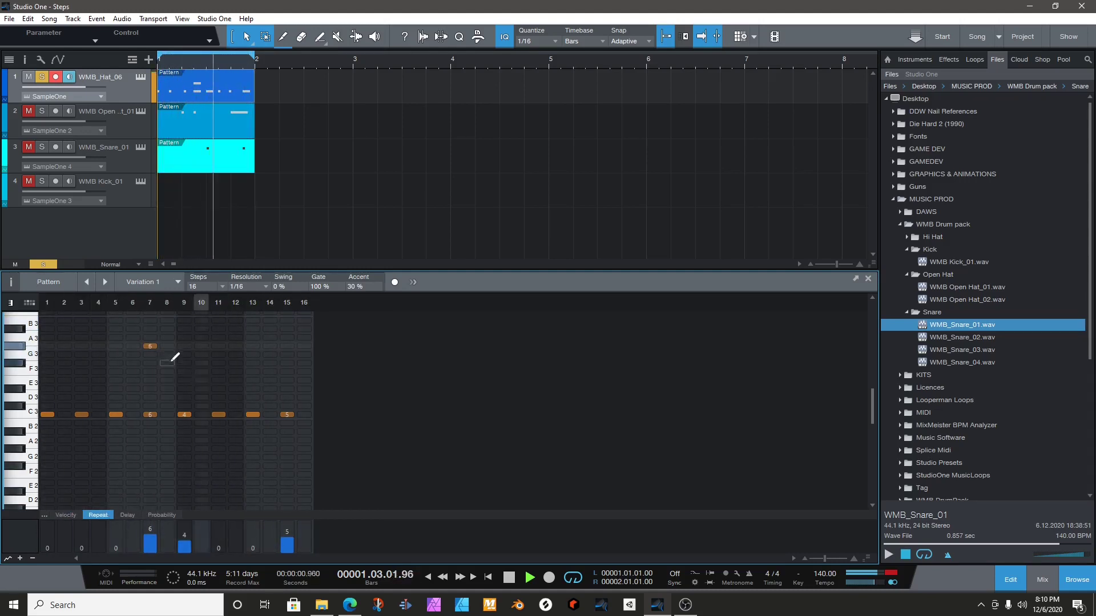
pyautogui.click(152, 414)
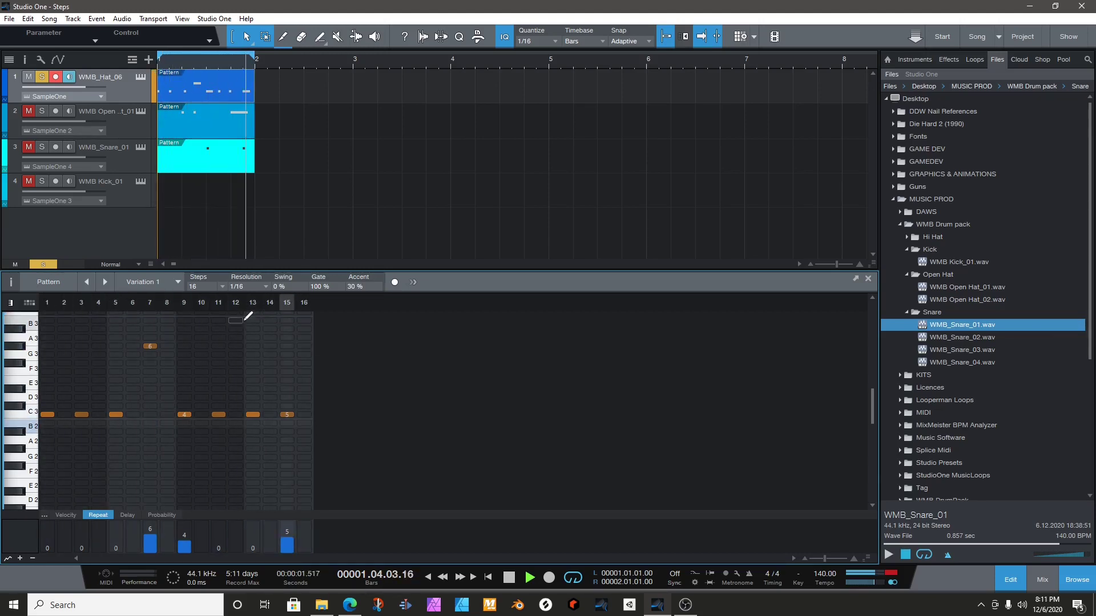
# - Move hi-hat step 15 to G2 with 2 repeats, unsolo the hi-hat and show the snare pattern
pyautogui.click(287, 457)
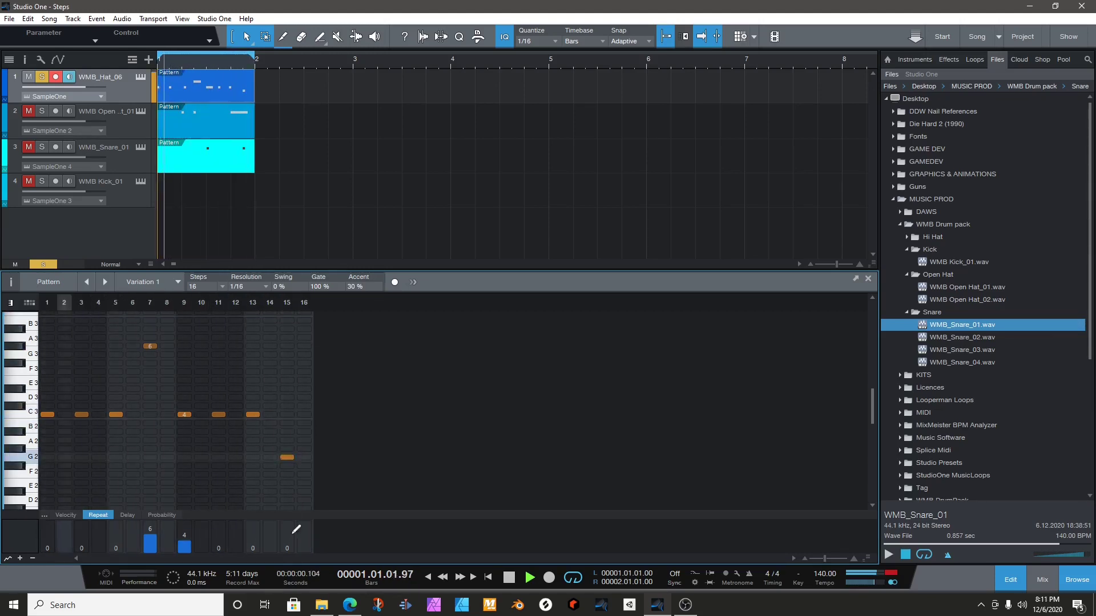
pyautogui.click(292, 546)
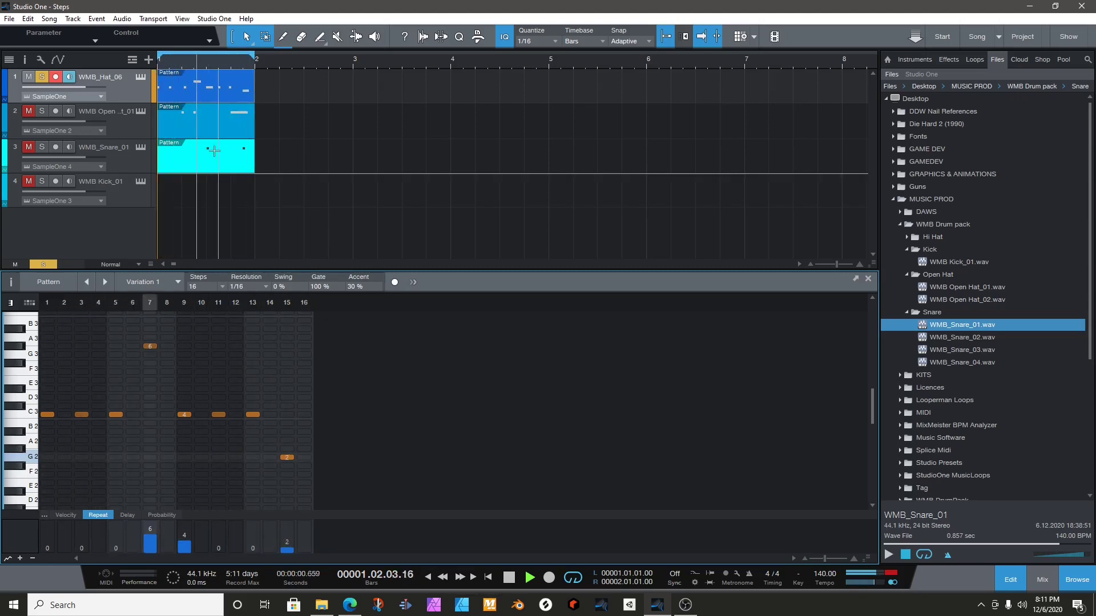
pyautogui.click(41, 77)
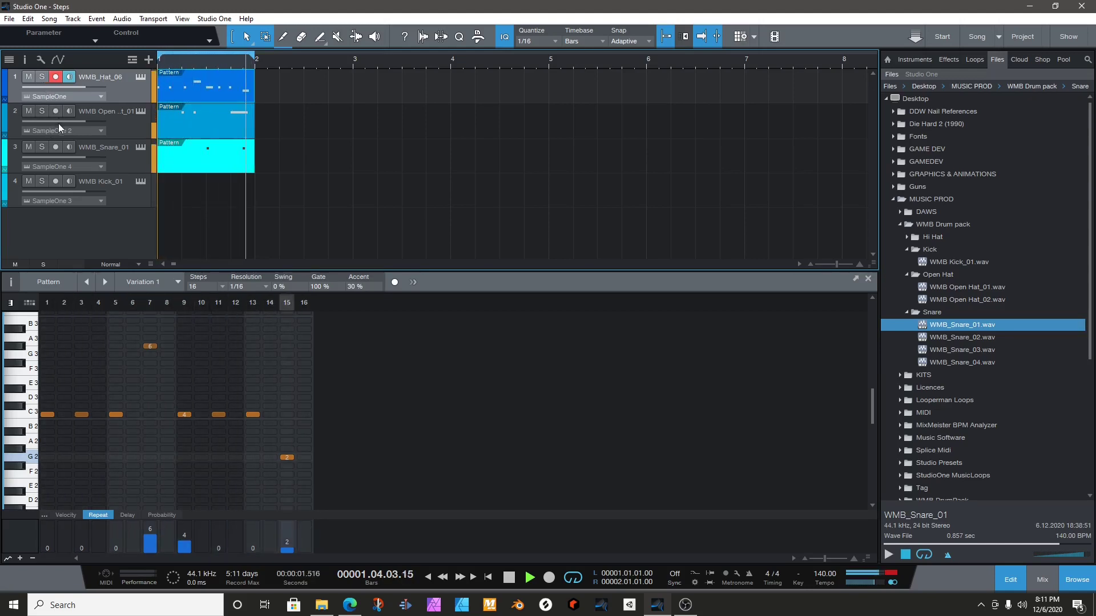
pyautogui.click(134, 147)
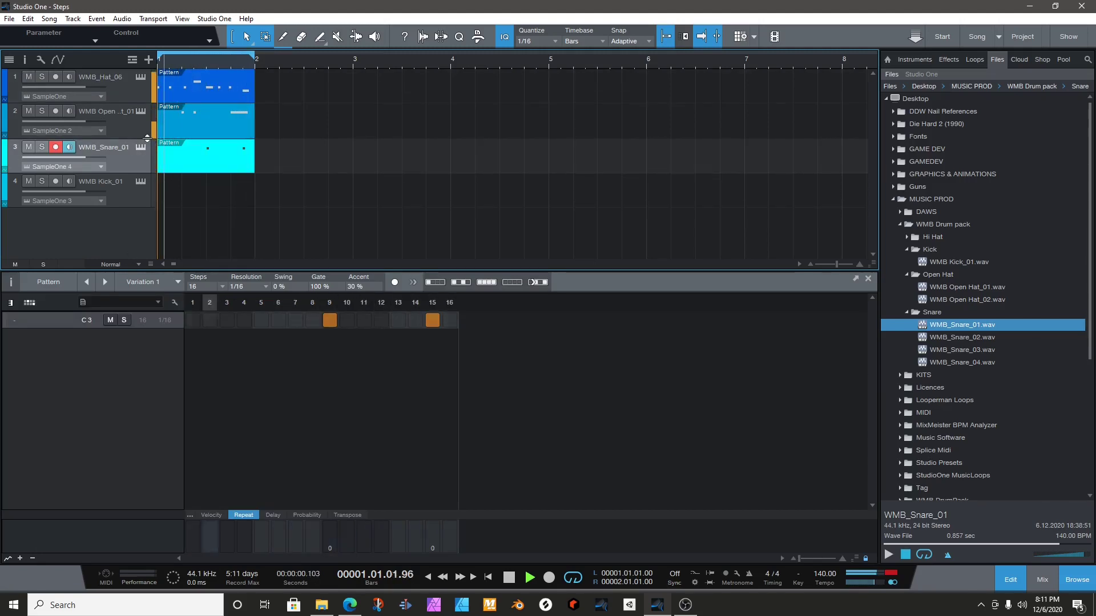
# - Normalize the snare and open-hat samples in SampleOne XT and lower the snare fader to -2.0 dB
pyautogui.click(140, 148)
pyautogui.click(389, 139)
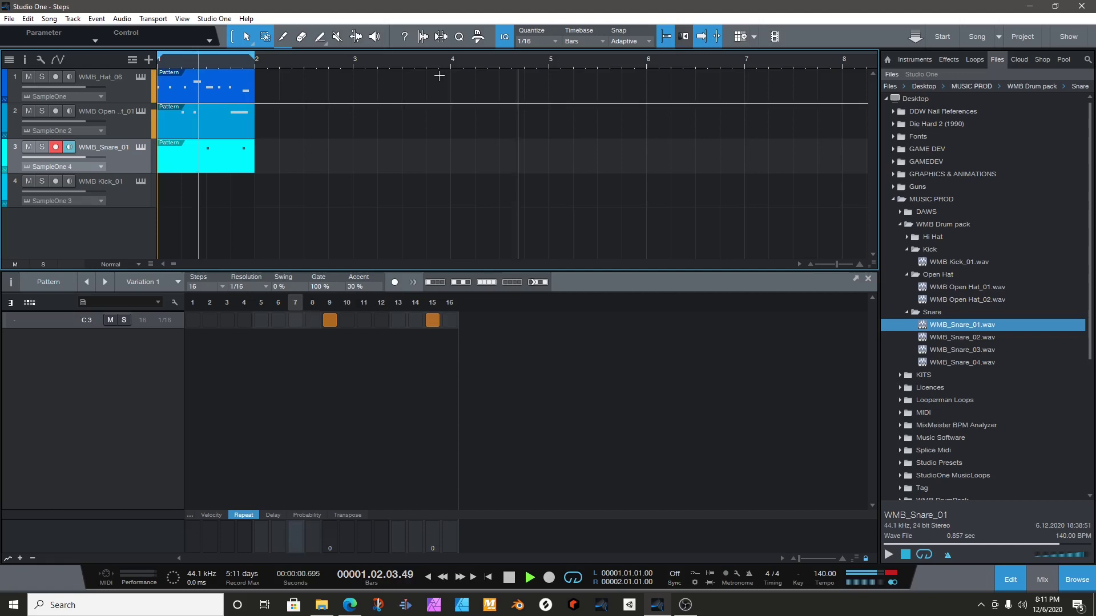
pyautogui.click(140, 148)
pyautogui.click(140, 110)
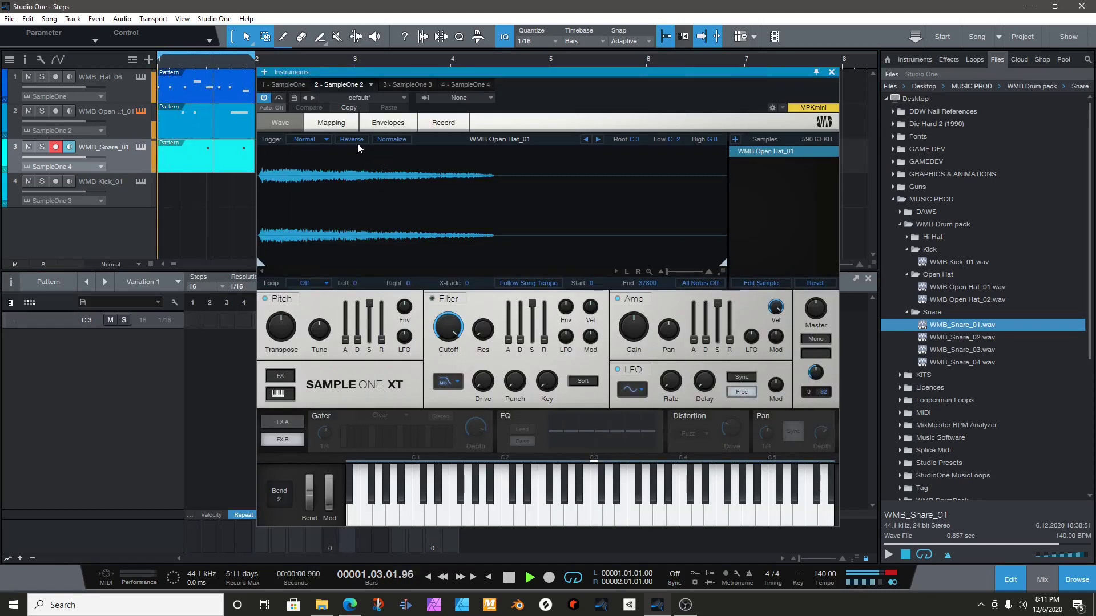
pyautogui.click(390, 139)
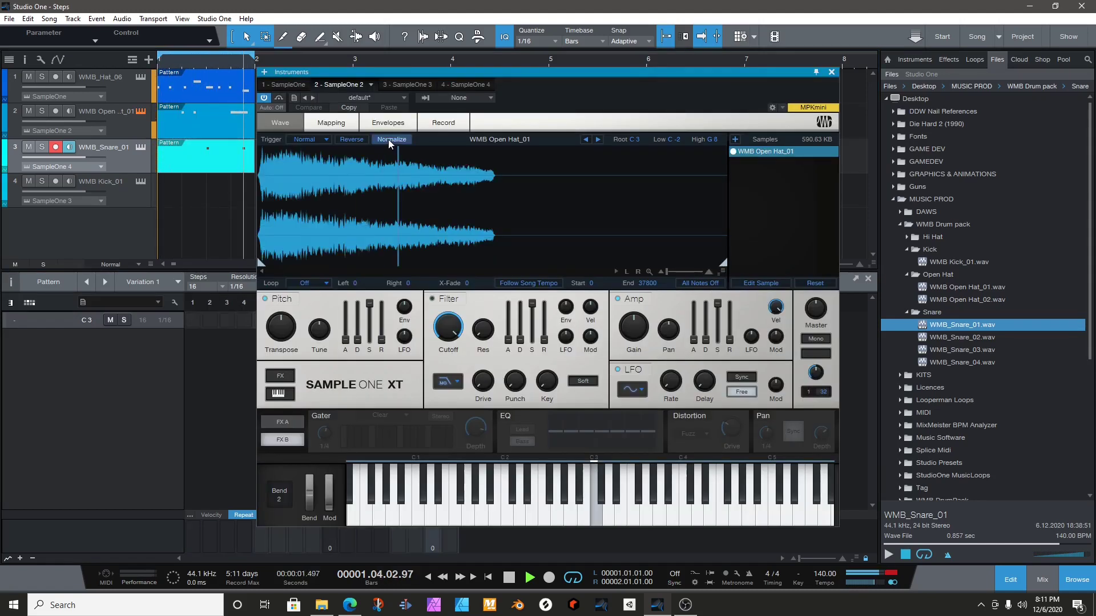
pyautogui.click(140, 111)
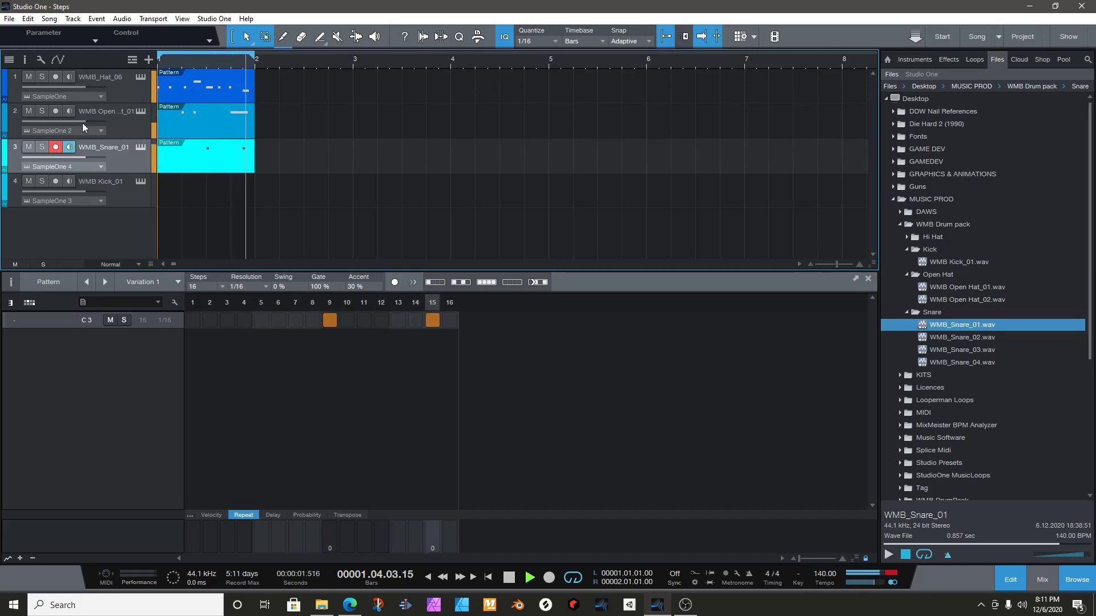
pyautogui.moveTo(81, 122); pyautogui.dragTo(79, 156)
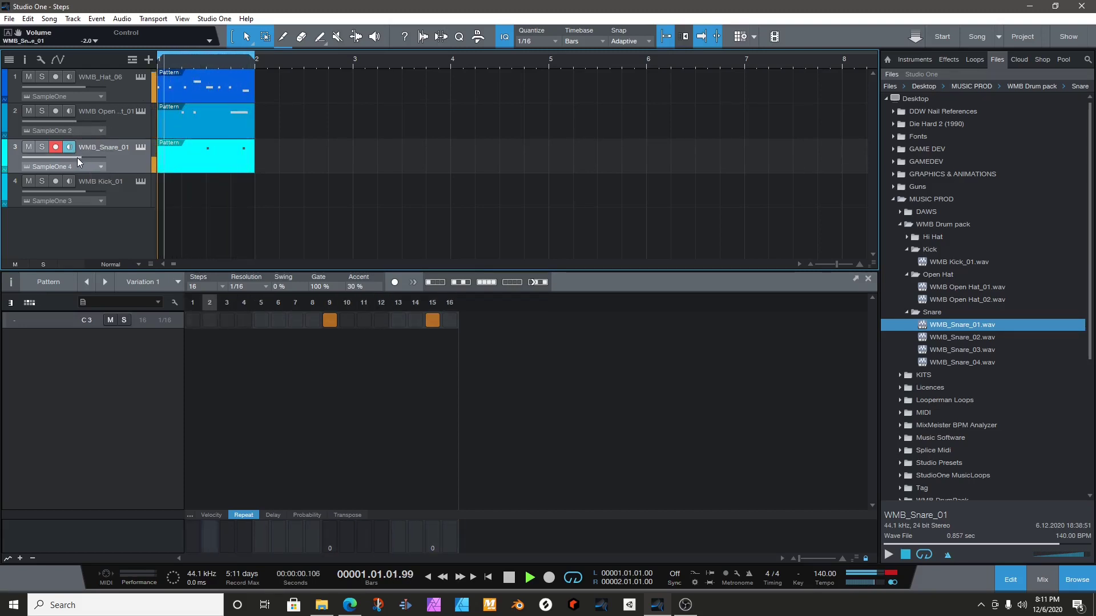
# - Give the snare pattern 68% swing
pyautogui.click(1015, 576)
pyautogui.click(1012, 575)
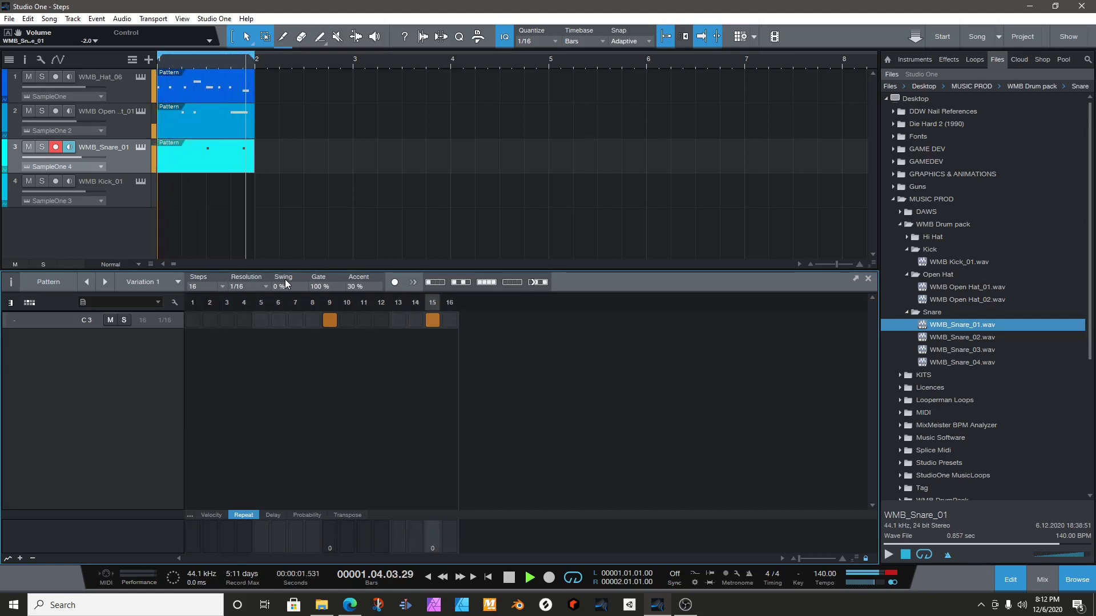
pyautogui.moveTo(285, 279); pyautogui.dragTo(283, 247)
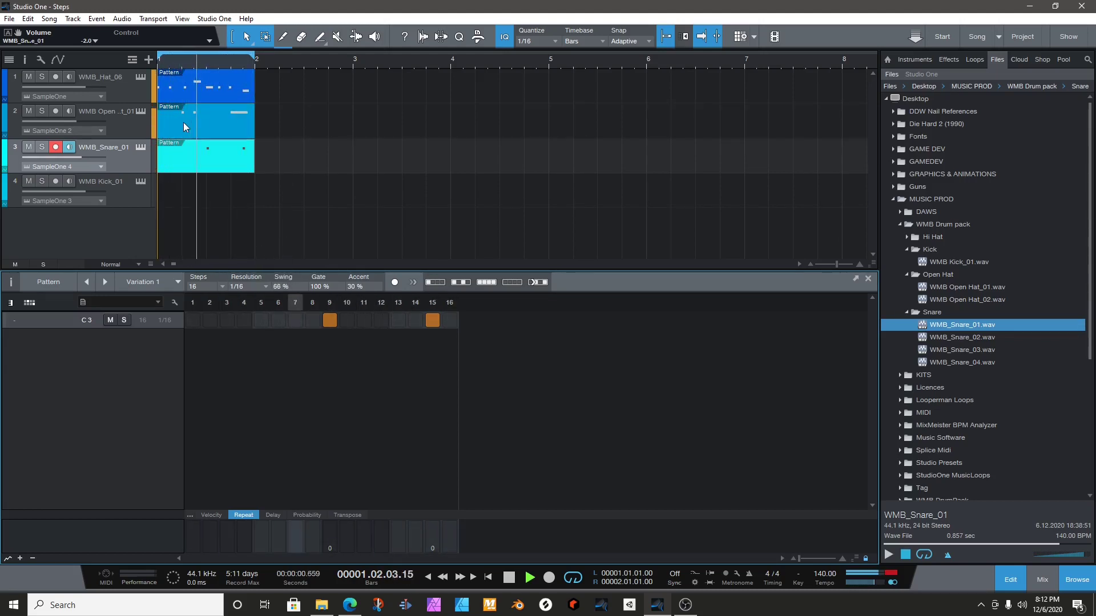
# - Select the hi-hat pattern and raise its swing from 0% to 81%
pyautogui.click(207, 98)
pyautogui.click(42, 76)
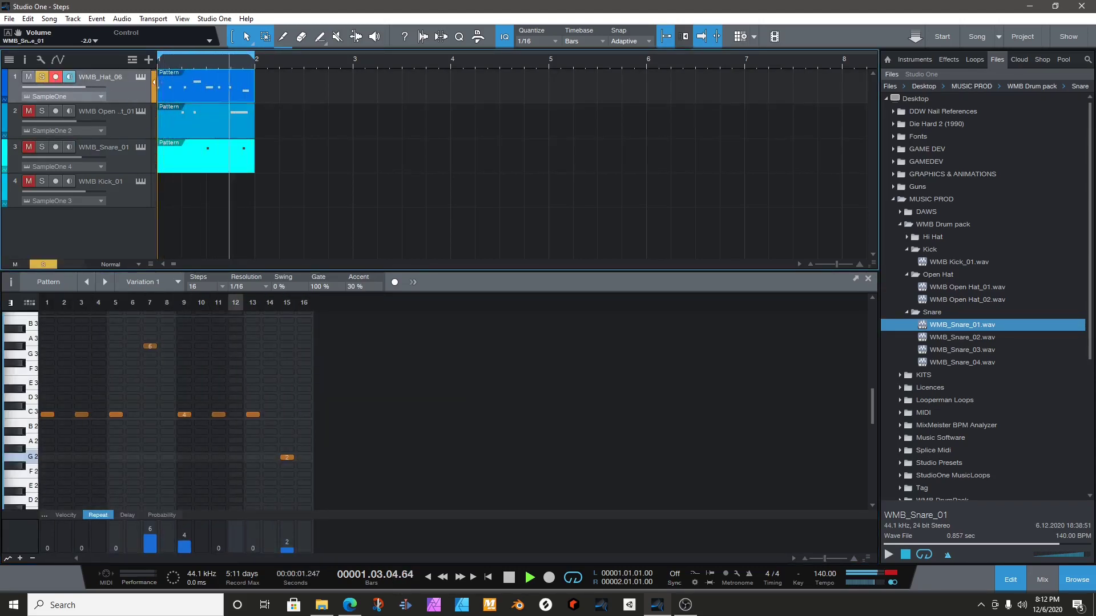
pyautogui.click(141, 77)
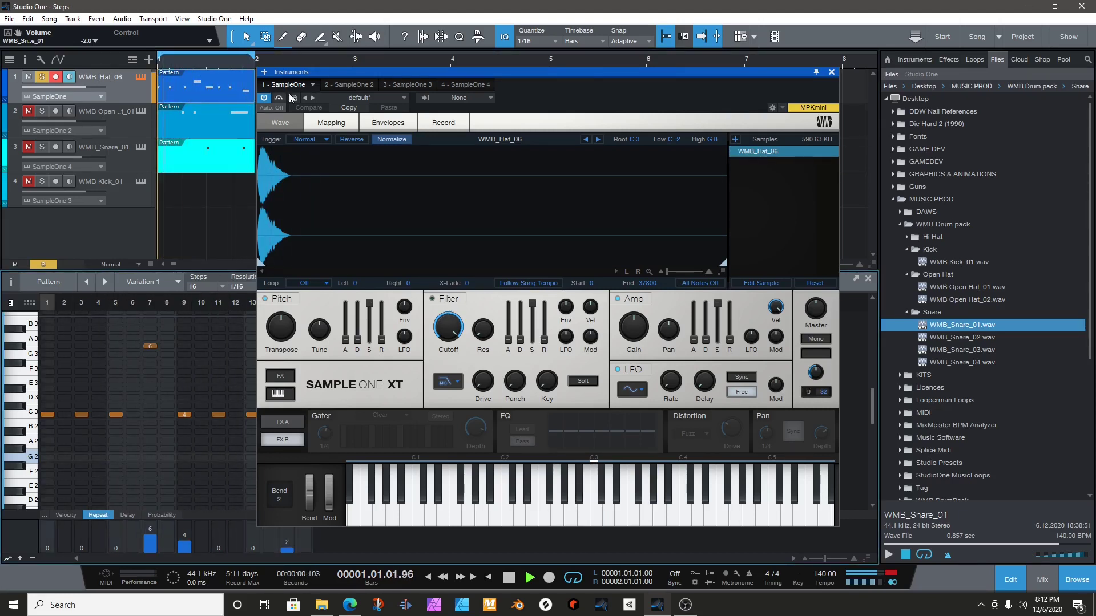
pyautogui.press('F11')
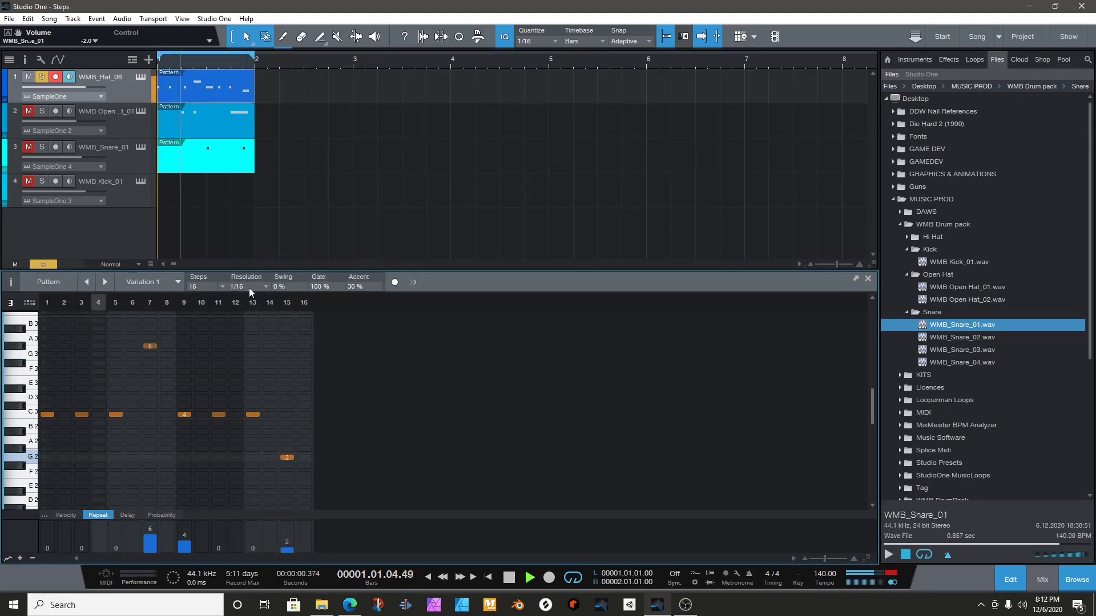
pyautogui.moveTo(282, 287); pyautogui.dragTo(283, 237)
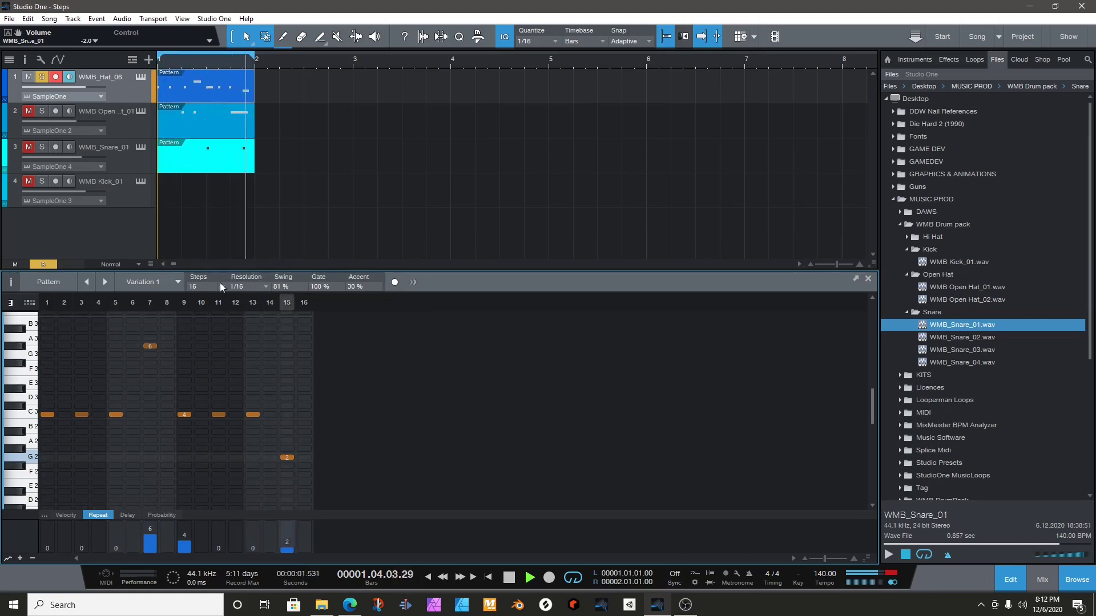
# - Try 1/32 and 1/4 step resolutions on the hi-hat pattern, then return to 1/16
pyautogui.click(264, 286)
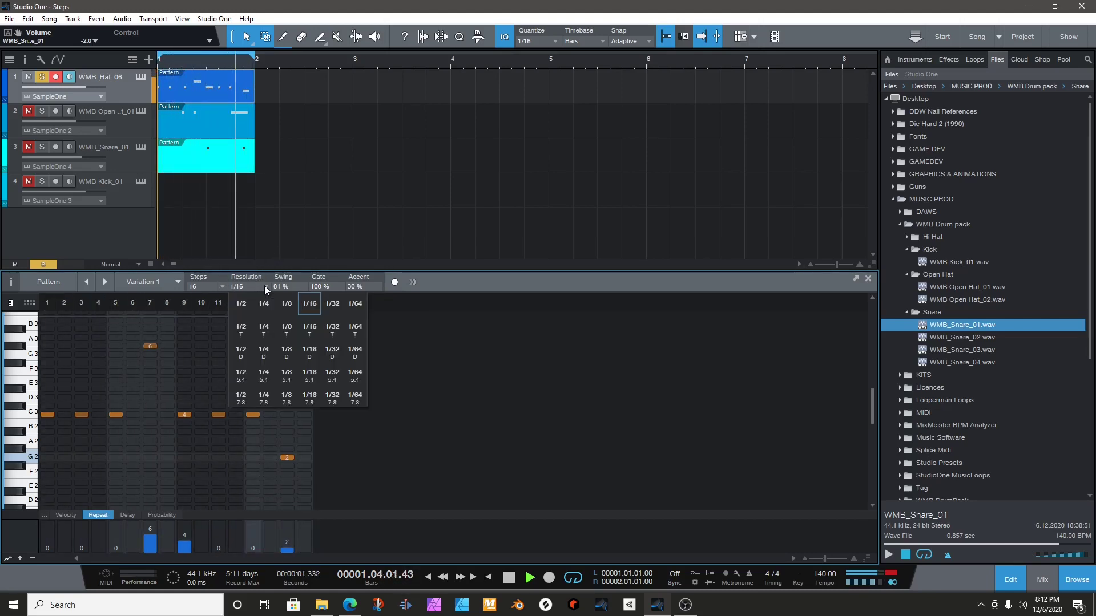
pyautogui.click(332, 305)
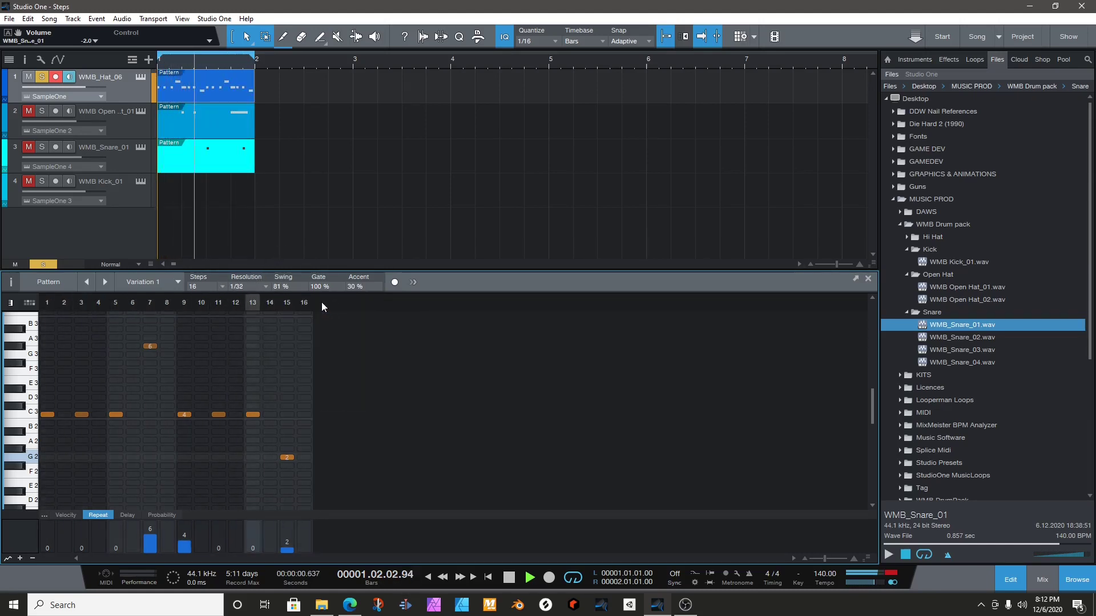
pyautogui.click(263, 286)
pyautogui.click(265, 303)
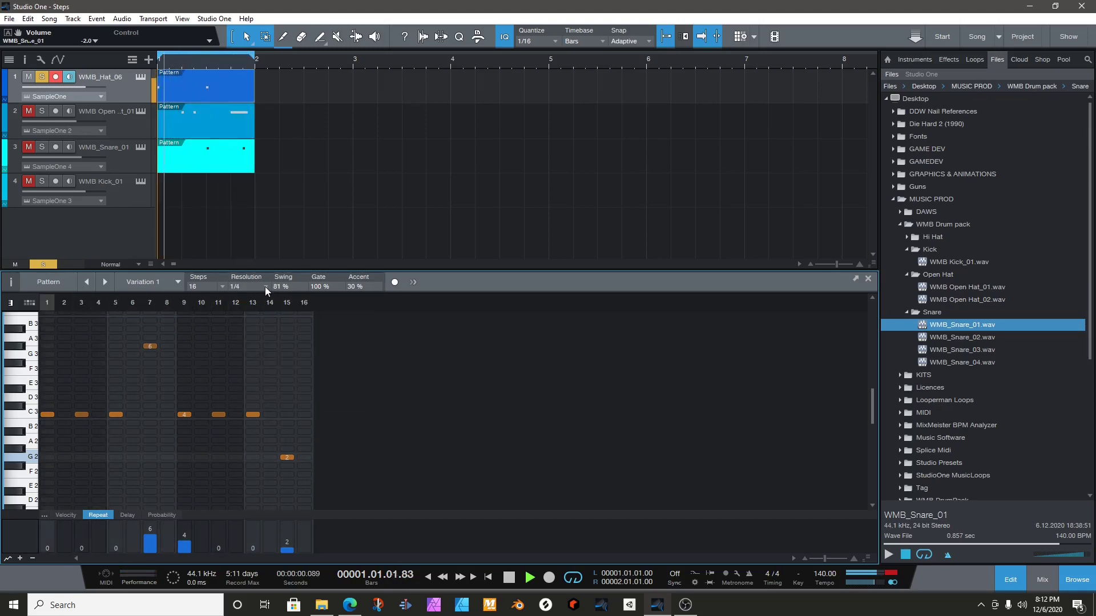
pyautogui.click(265, 287)
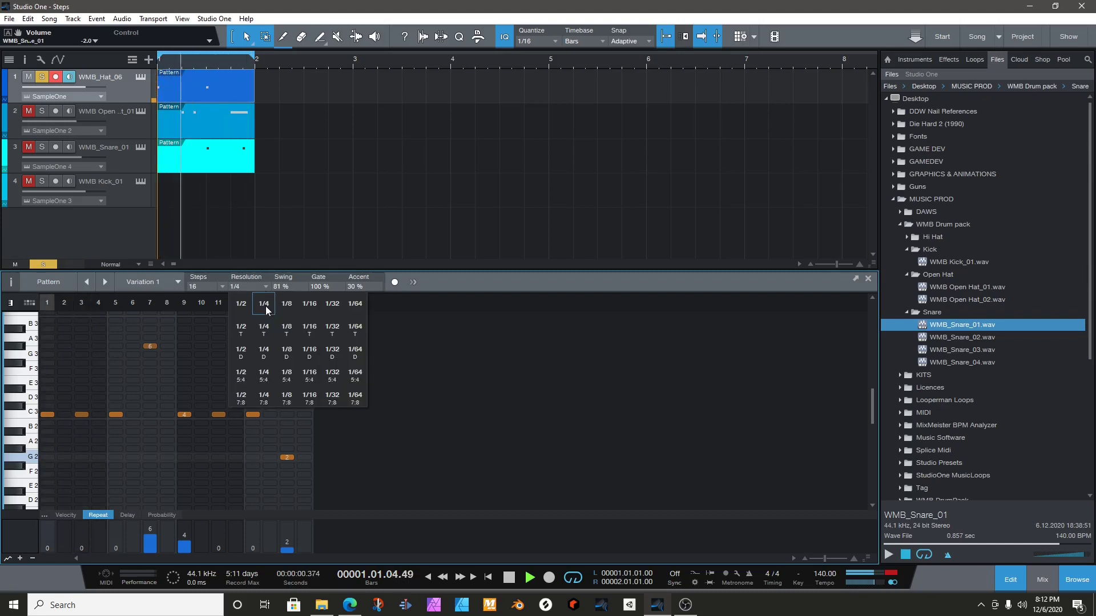
pyautogui.click(265, 305)
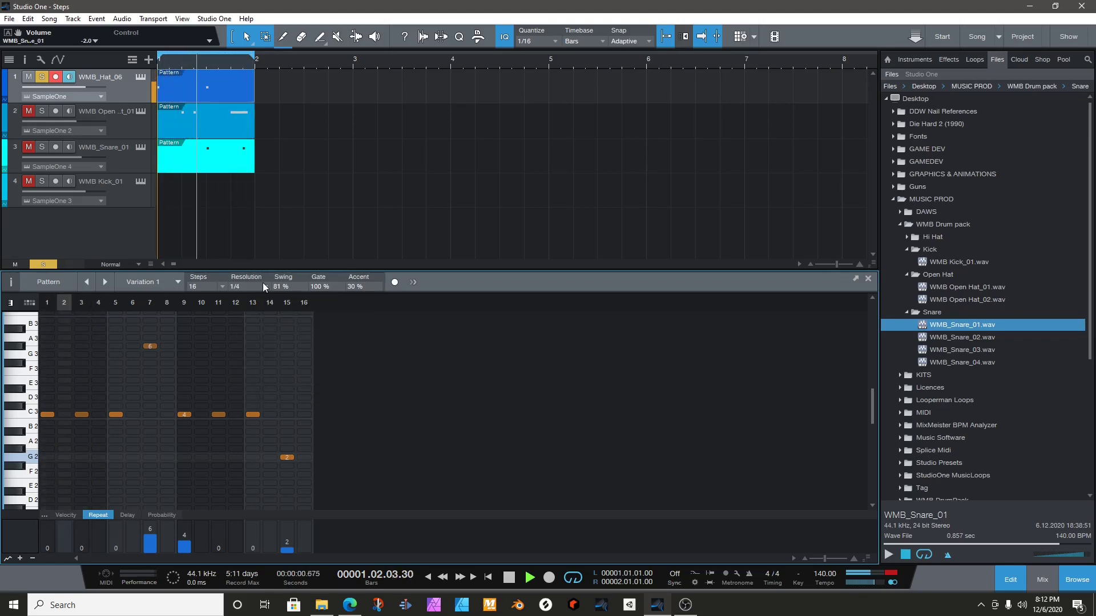
pyautogui.click(264, 283)
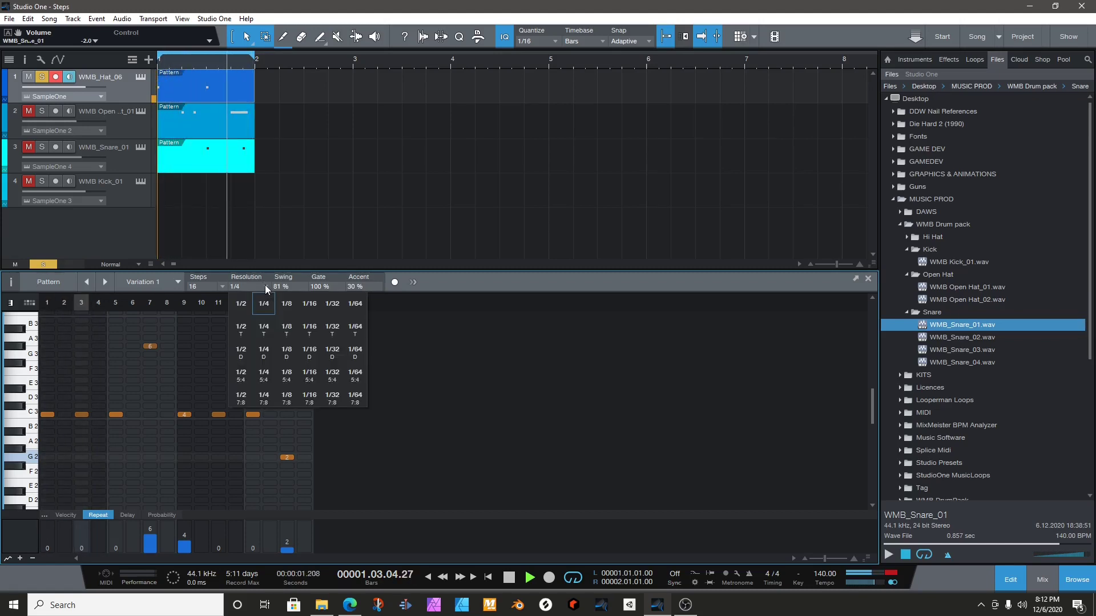
pyautogui.click(309, 306)
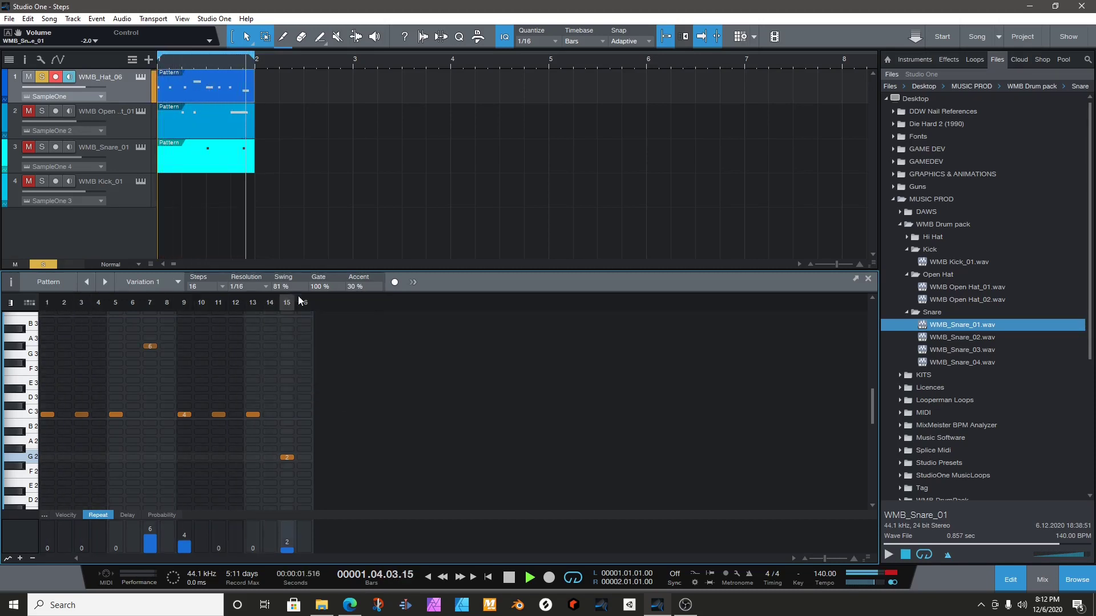
# - Audition the hat pattern at 1/8 with the hat track unsoloed, then restore 1/16
pyautogui.click(268, 286)
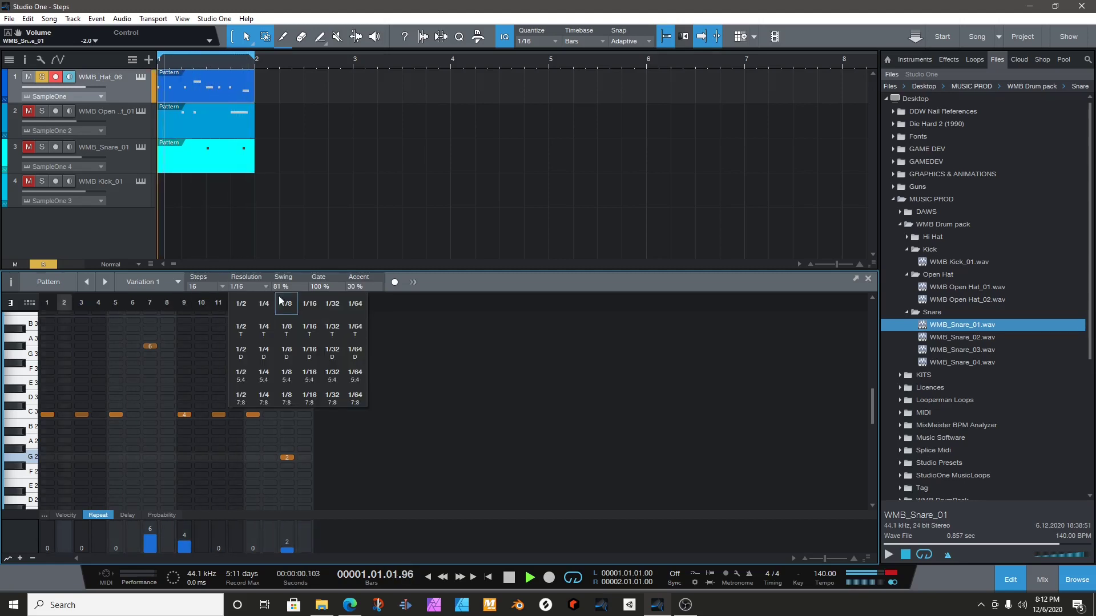
pyautogui.click(286, 303)
pyautogui.click(40, 77)
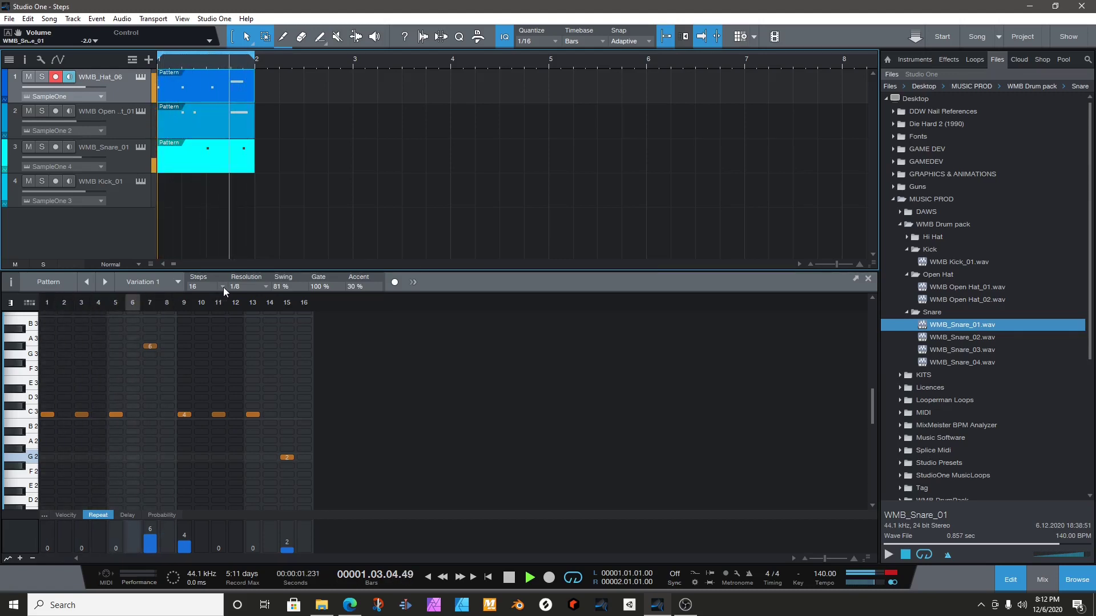
pyautogui.click(264, 286)
pyautogui.click(309, 308)
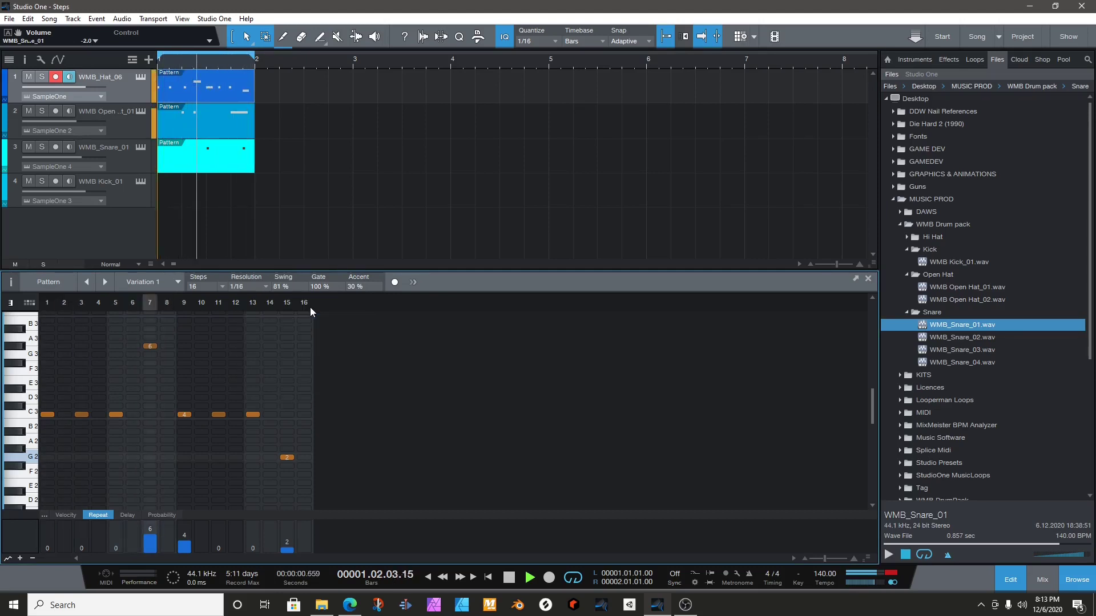
# - Duplicate the hat pattern into bar 2 and extend the loop over bars 1–2
pyautogui.press('space')
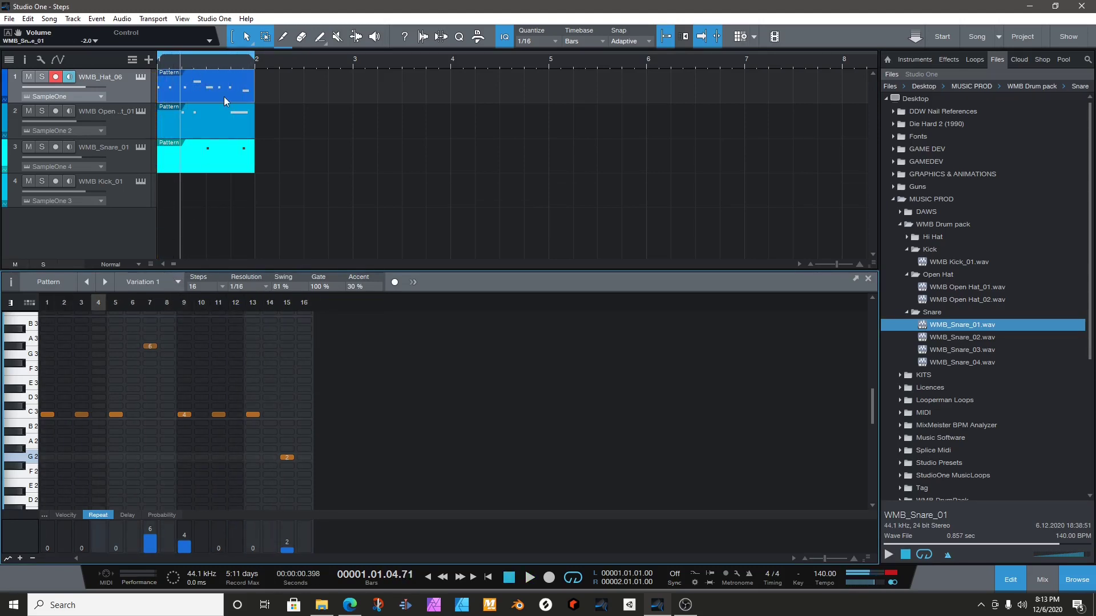
pyautogui.press('d')
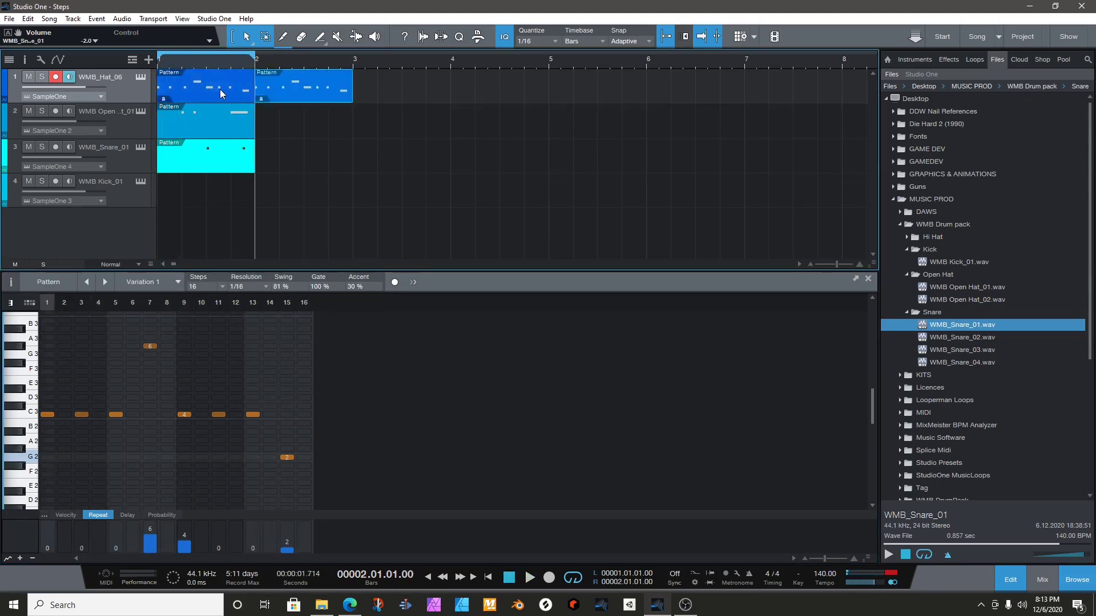
pyautogui.moveTo(256, 59); pyautogui.dragTo(352, 58)
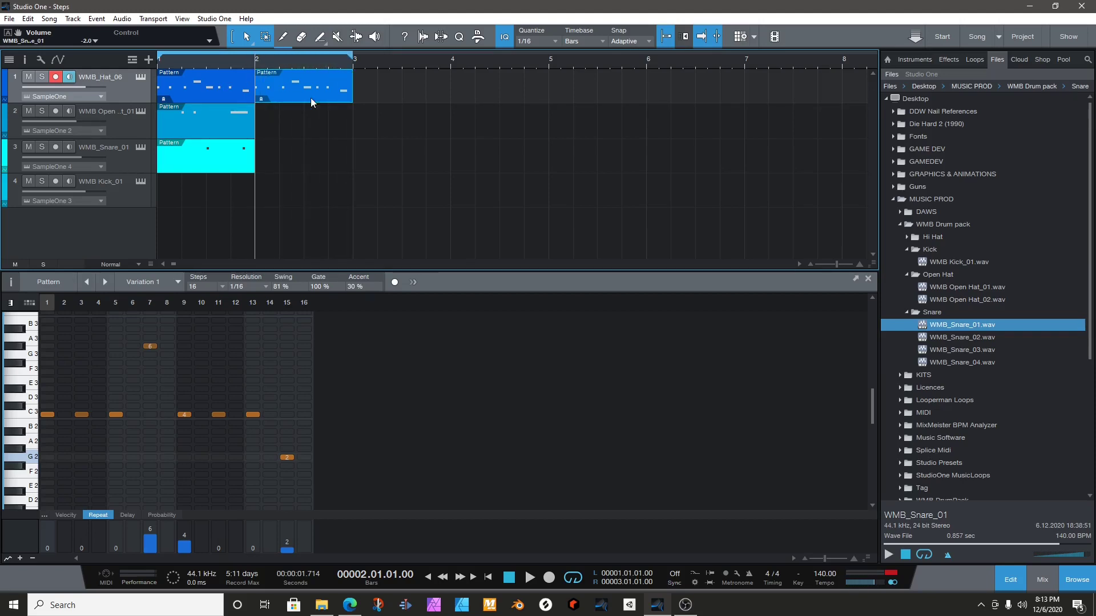
# - Duplicate the open hat and snare patterns into bar 2 and show the bar-2 hat pattern's variations
pyautogui.moveTo(273, 137); pyautogui.dragTo(158, 165)
pyautogui.press('d')
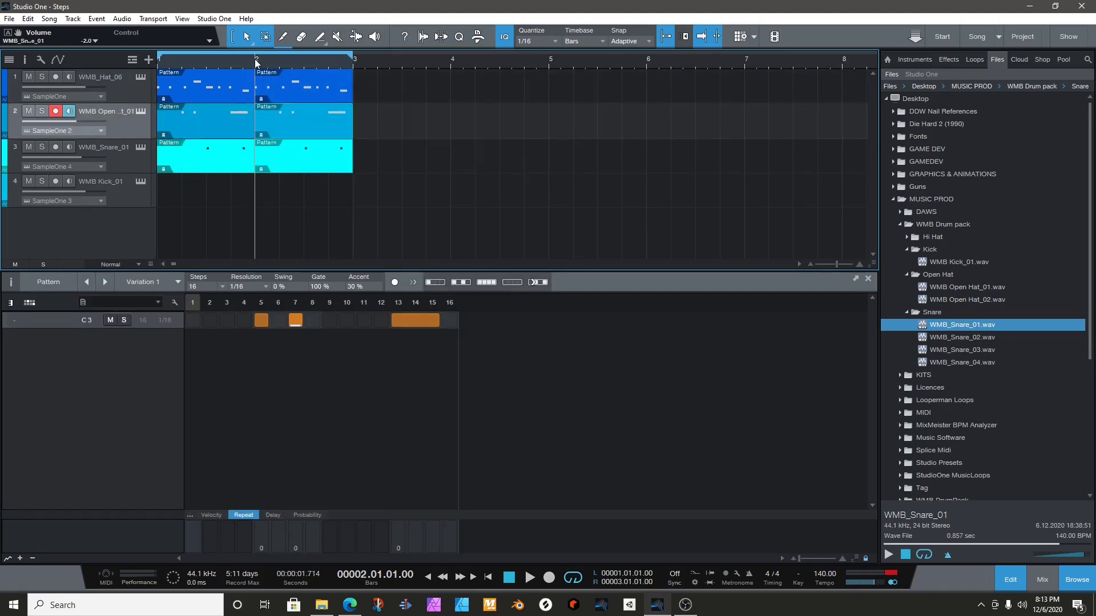
pyautogui.click(286, 91)
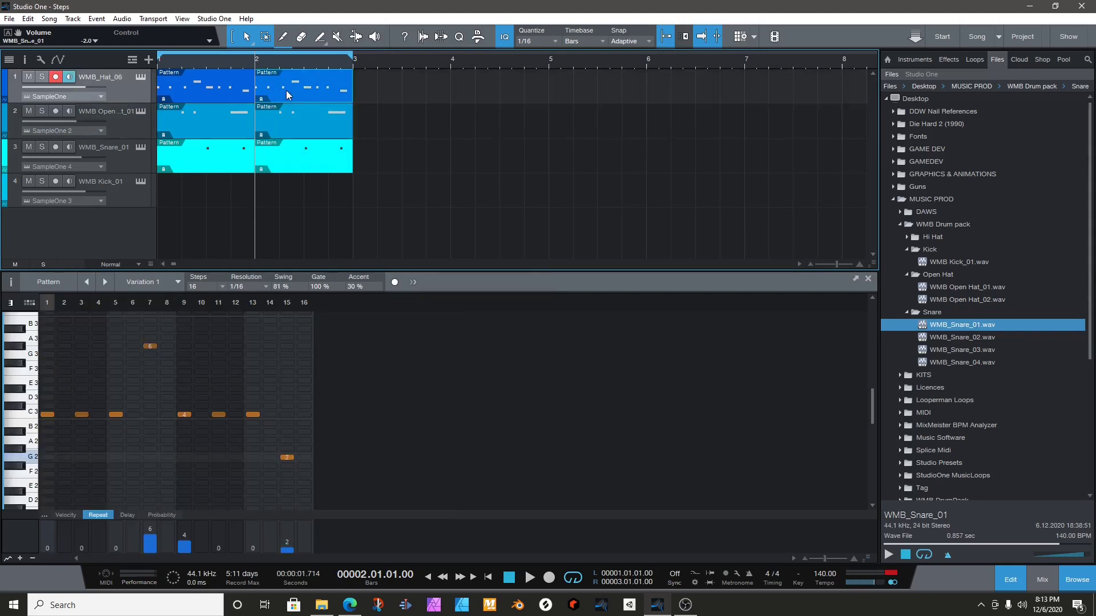
pyautogui.click(10, 282)
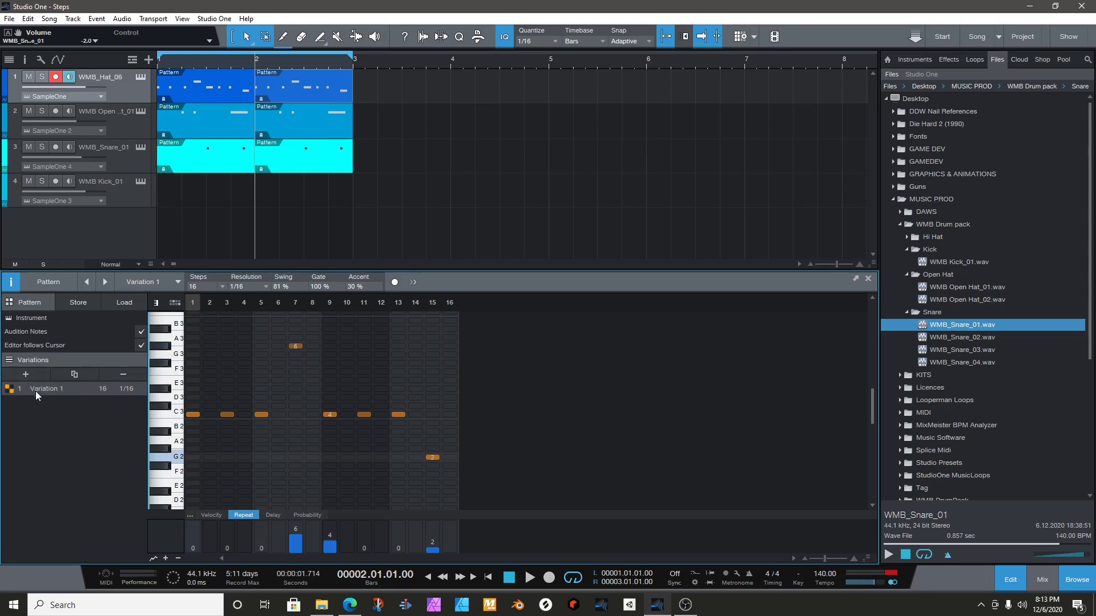
# - Make Variation 2 without the A3 step-7 note plus a C3 hit at step 2, then play to compare
pyautogui.click(73, 374)
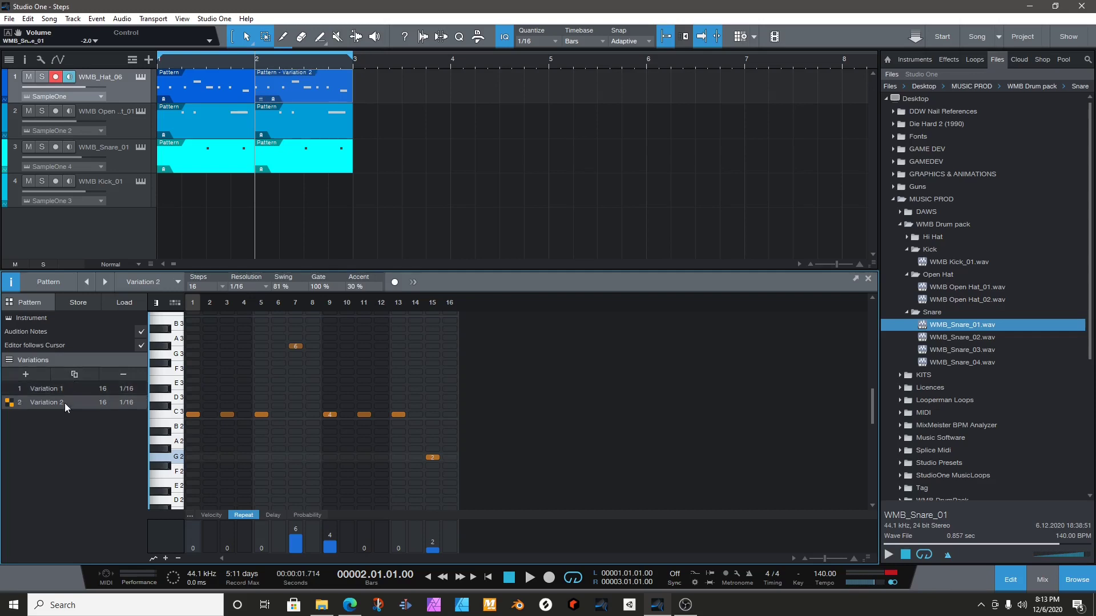
pyautogui.click(297, 345)
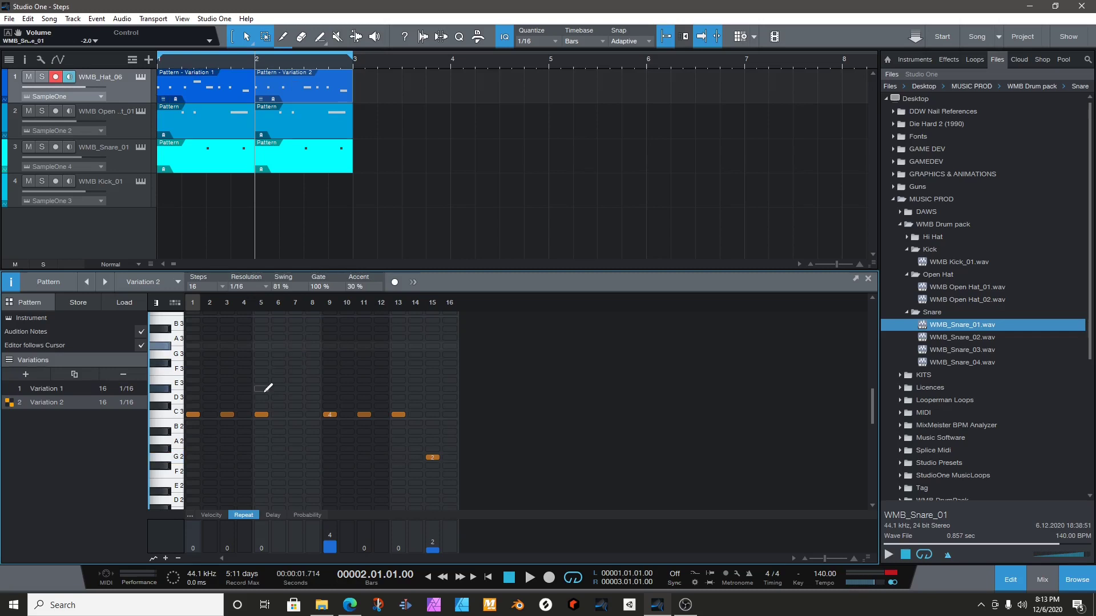
pyautogui.click(210, 414)
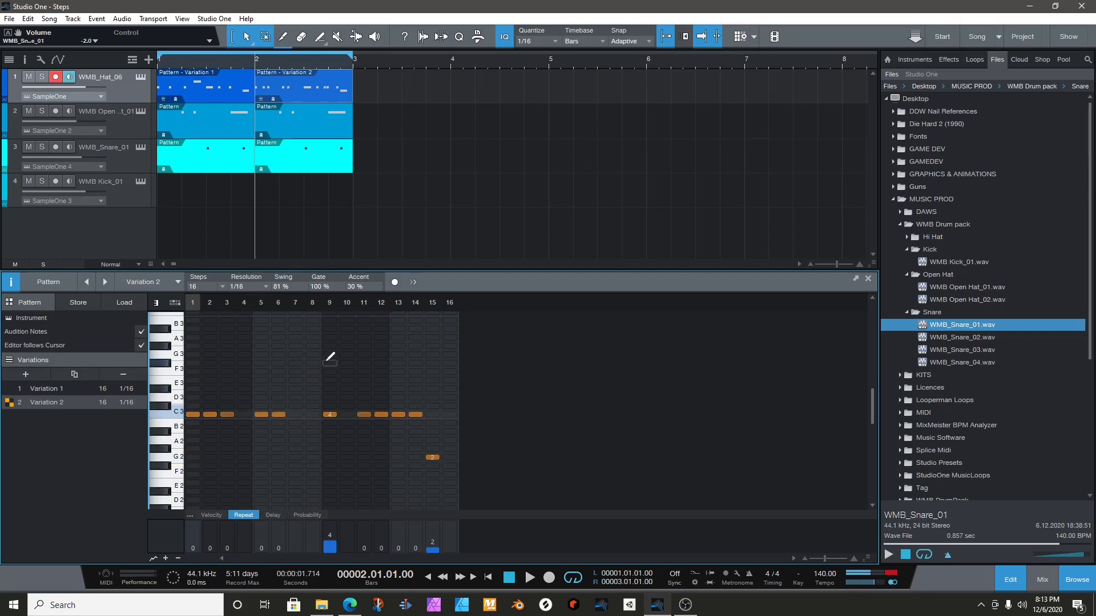
pyautogui.click(161, 55)
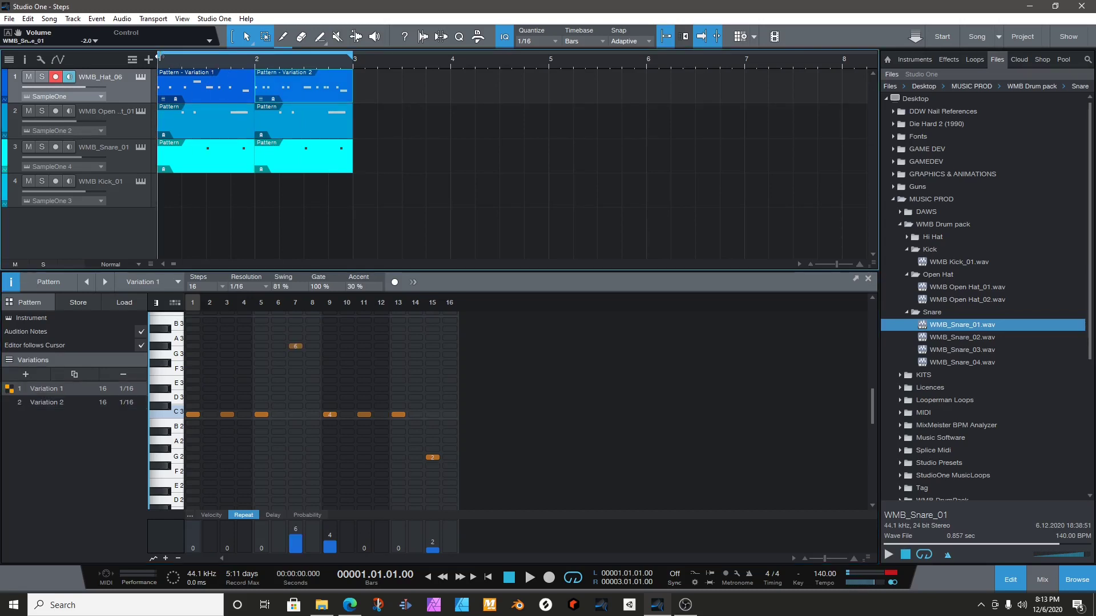
pyautogui.press('space')
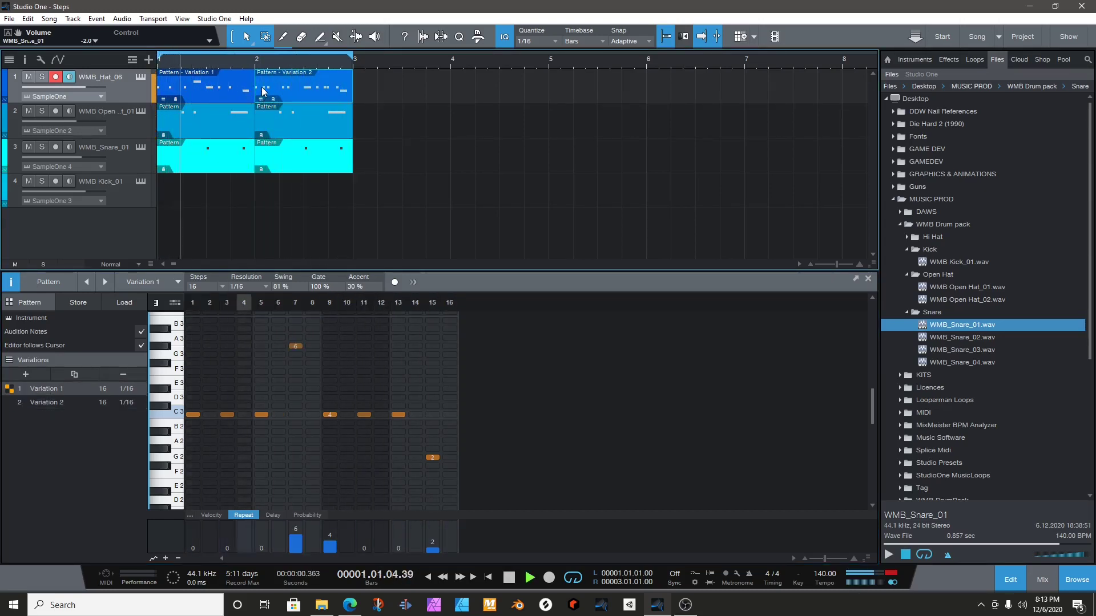
pyautogui.press('space')
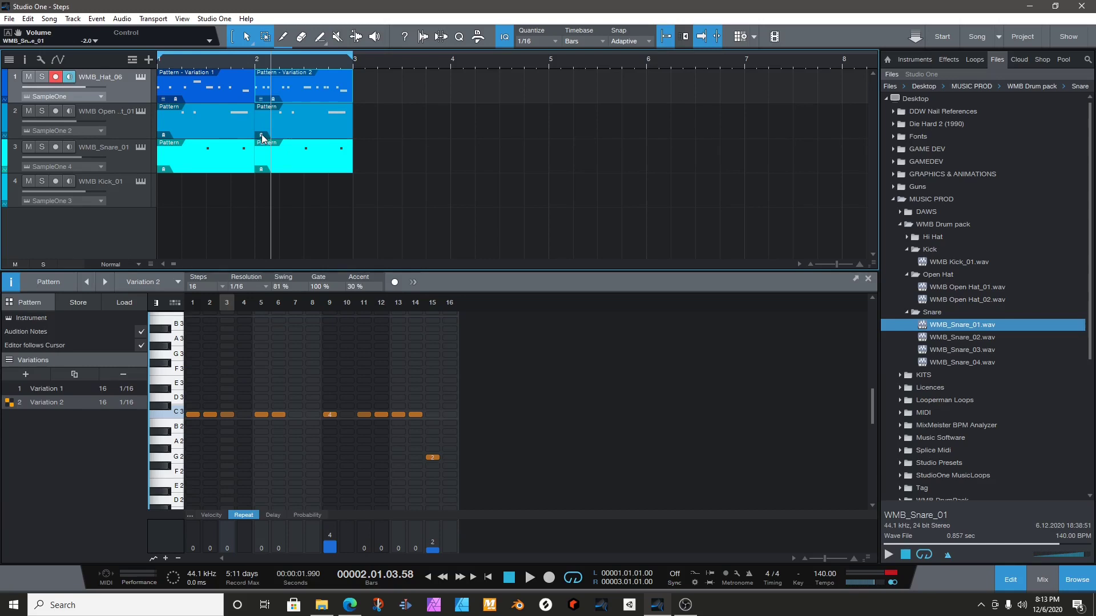
# - Reopen the bar-2 hat pattern showing Variation 2 in the editor
pyautogui.click(290, 135)
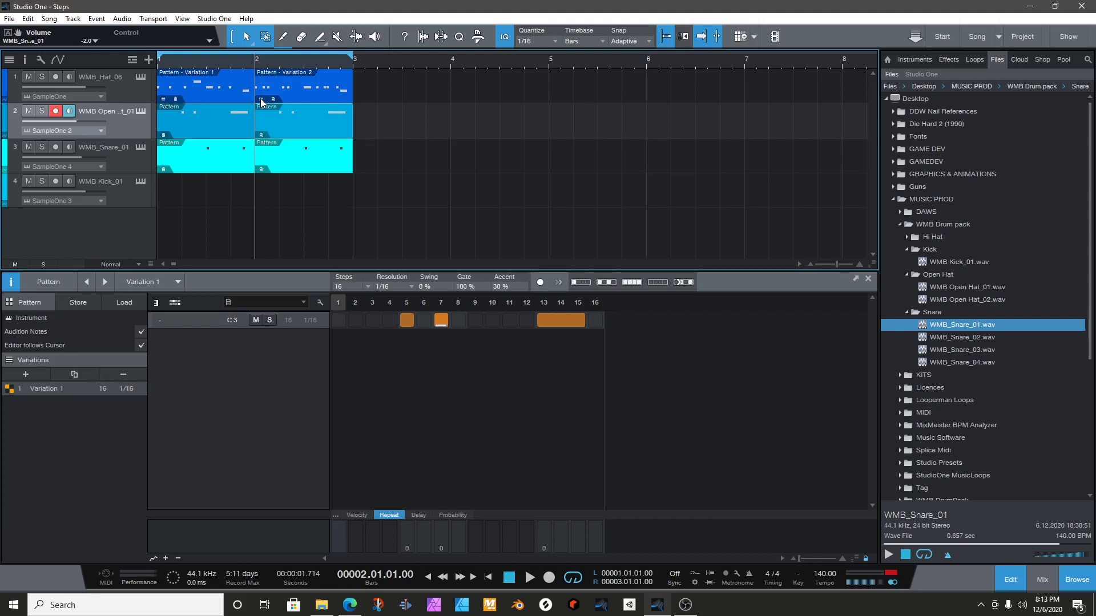
pyautogui.click(277, 95)
pyautogui.click(222, 94)
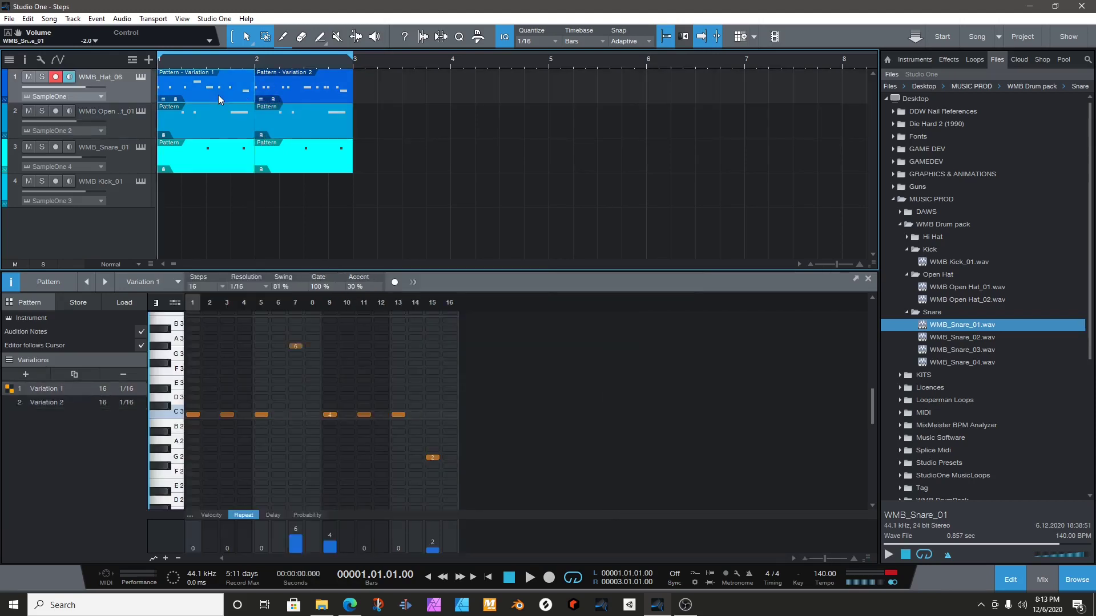
pyautogui.click(284, 87)
pyautogui.click(204, 87)
pyautogui.click(274, 96)
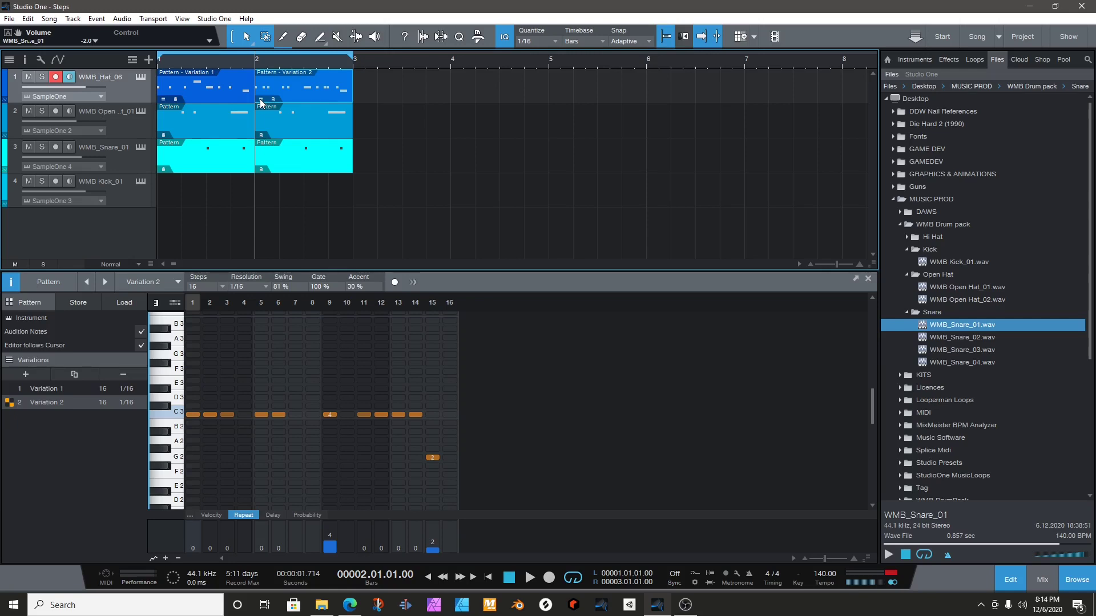
# - Switch the bar-2 hat clip to Variation 1 and begin renaming Variation 1
pyautogui.click(261, 101)
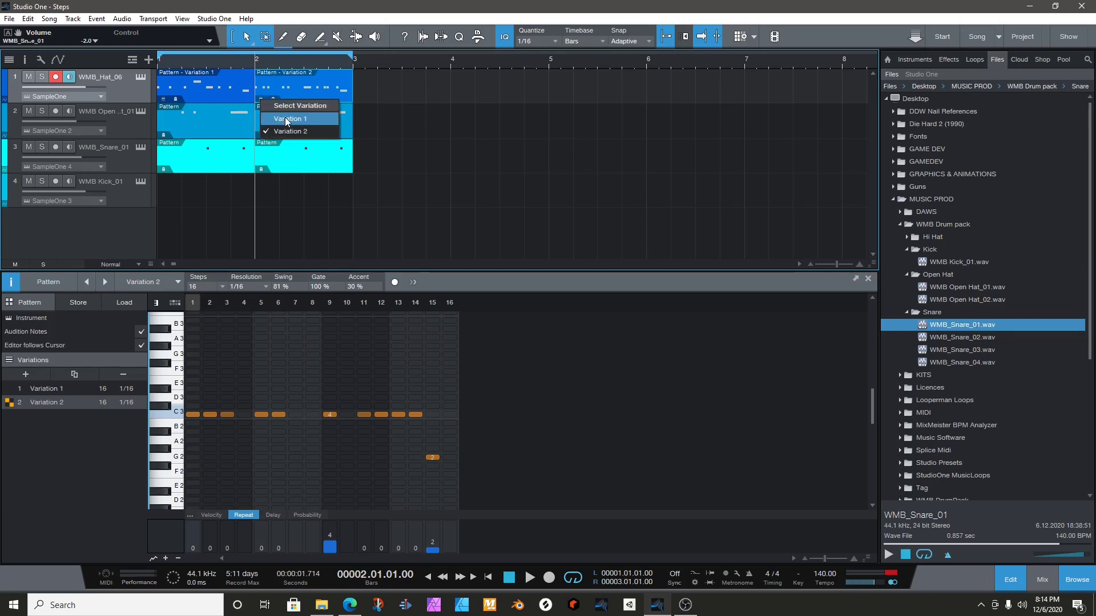
pyautogui.click(279, 119)
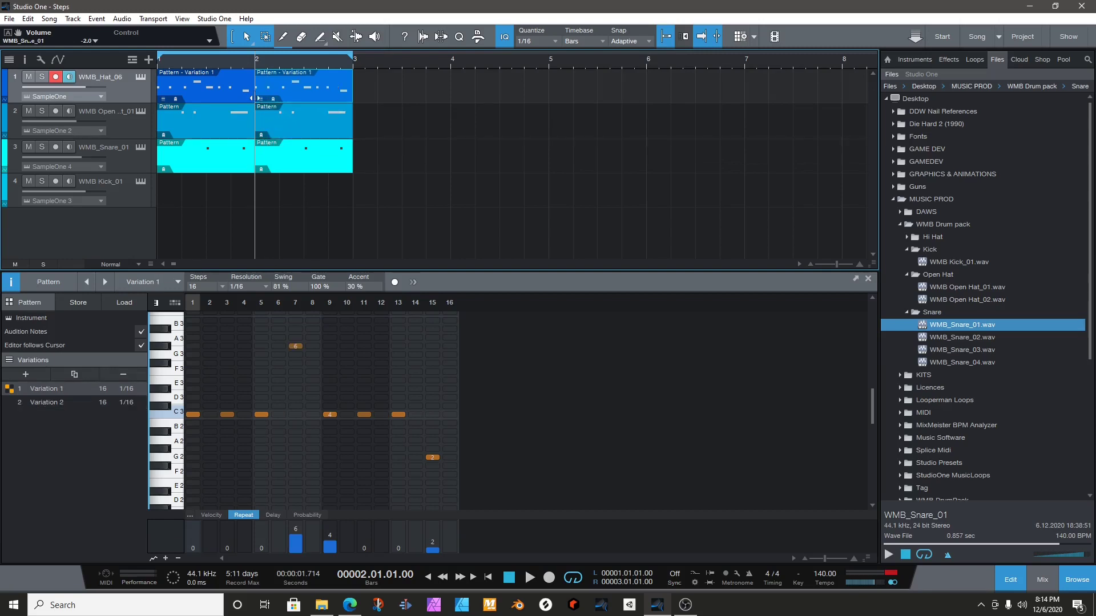
pyautogui.doubleClick(50, 388)
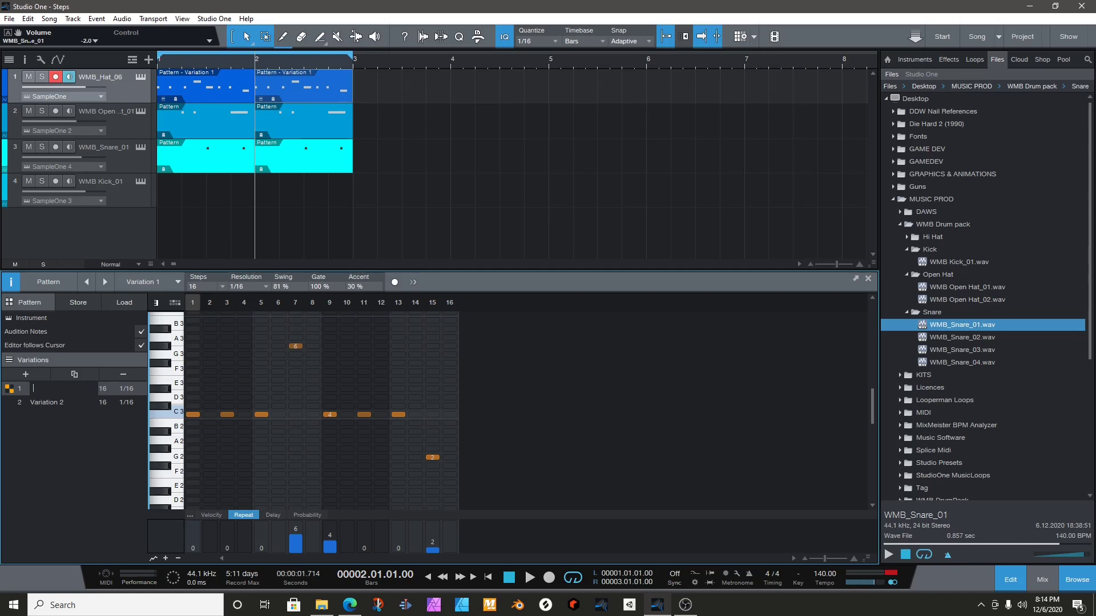
# - Name the first variation 'hat 1', then make Variation 2 the active variation
pyautogui.write('hat 1')
pyautogui.press('Return')
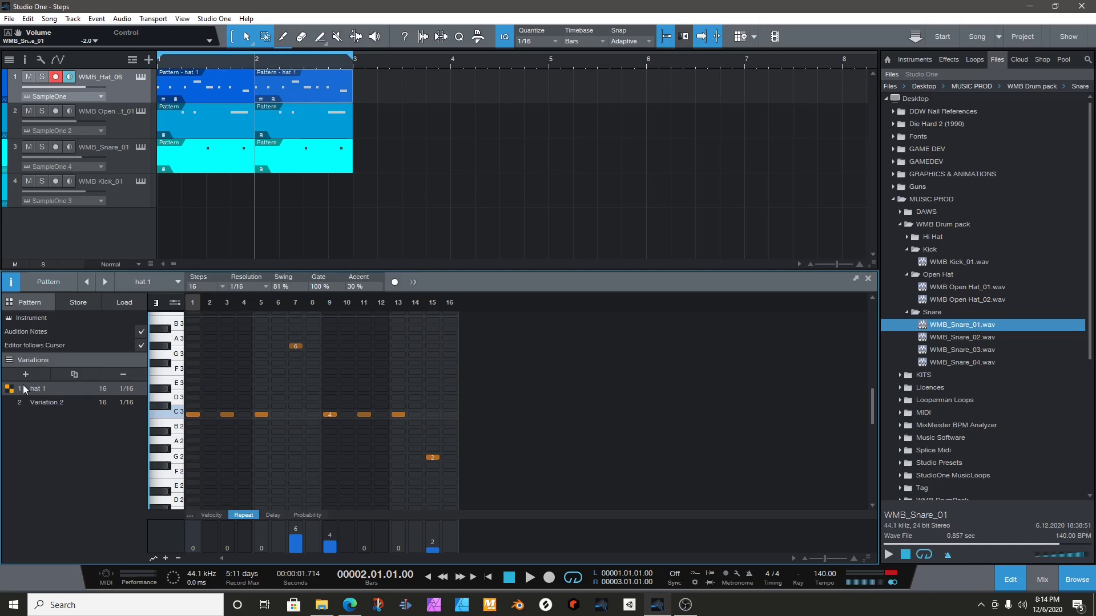
pyautogui.click(57, 404)
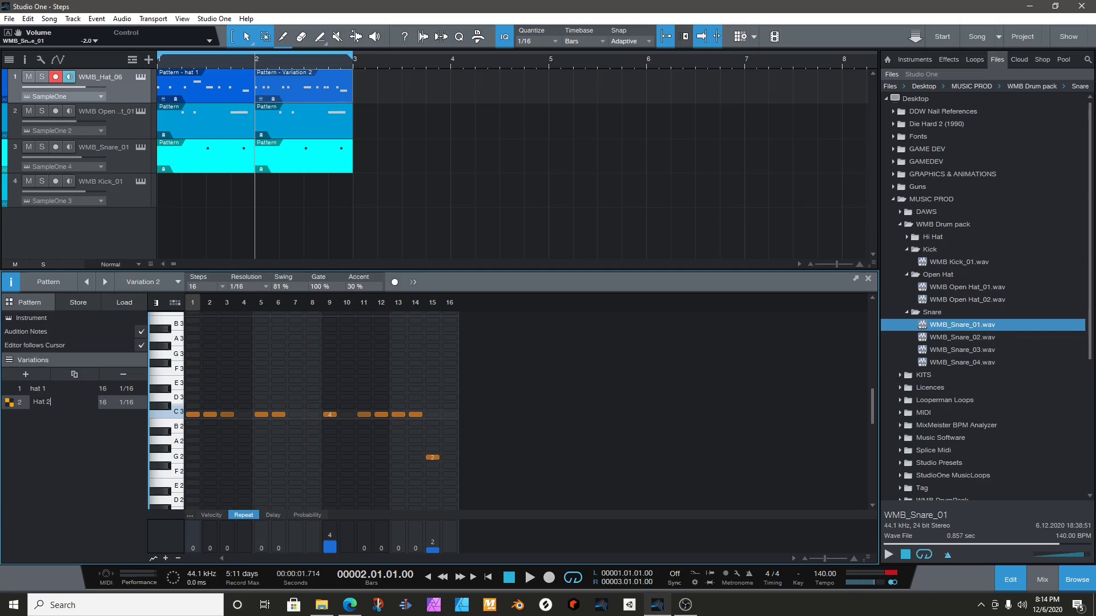
# - Compare Hat 2 and hat 1 on the two hat clips, stop playback, and select Hat 2
pyautogui.click(261, 99)
pyautogui.click(283, 129)
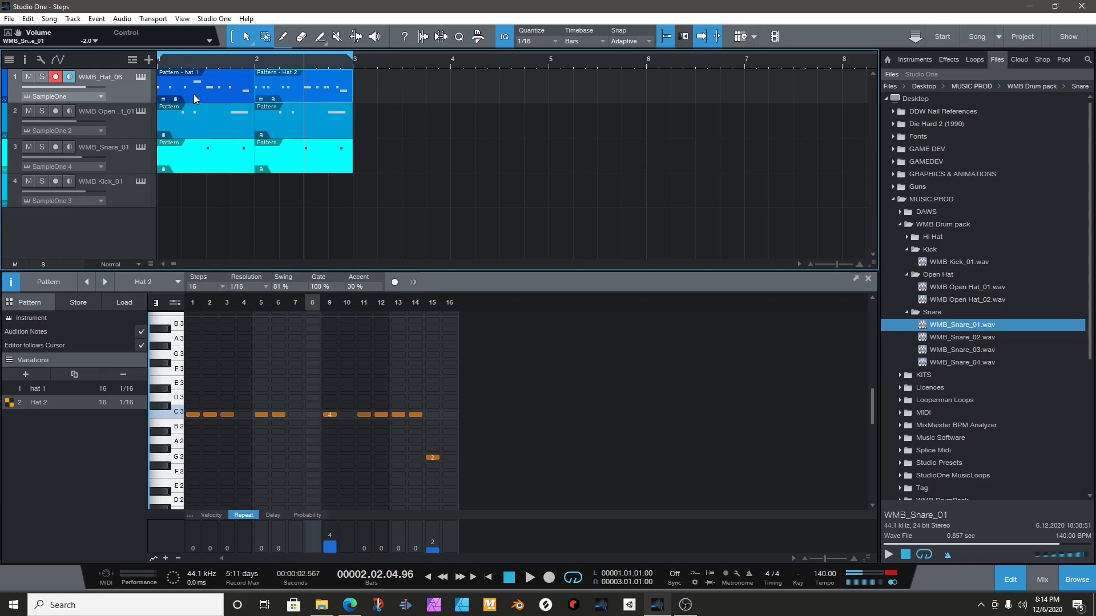
pyautogui.click(165, 101)
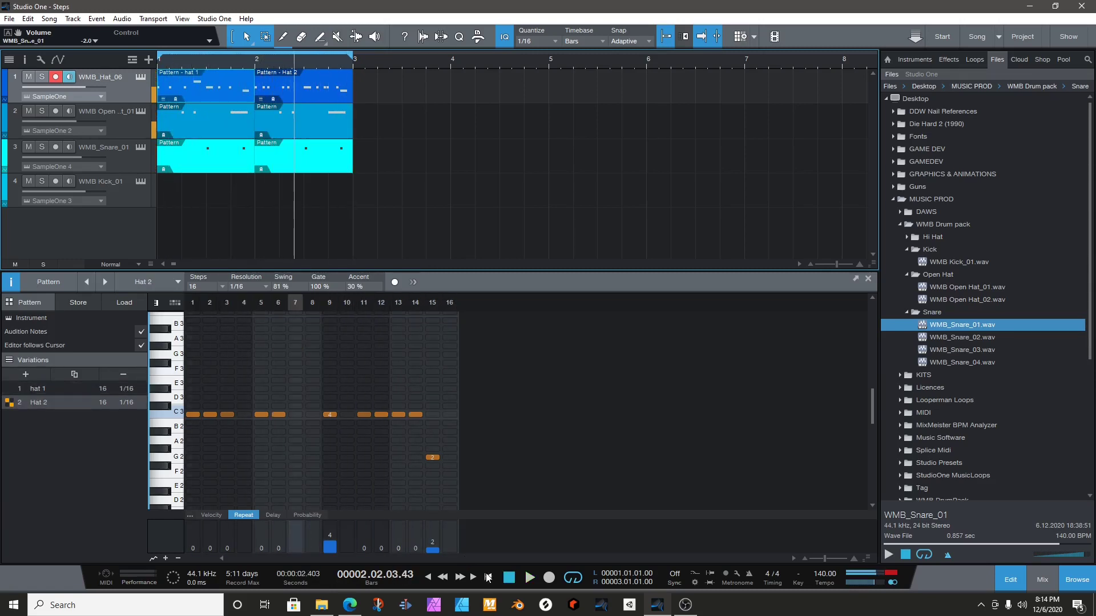
pyautogui.click(506, 578)
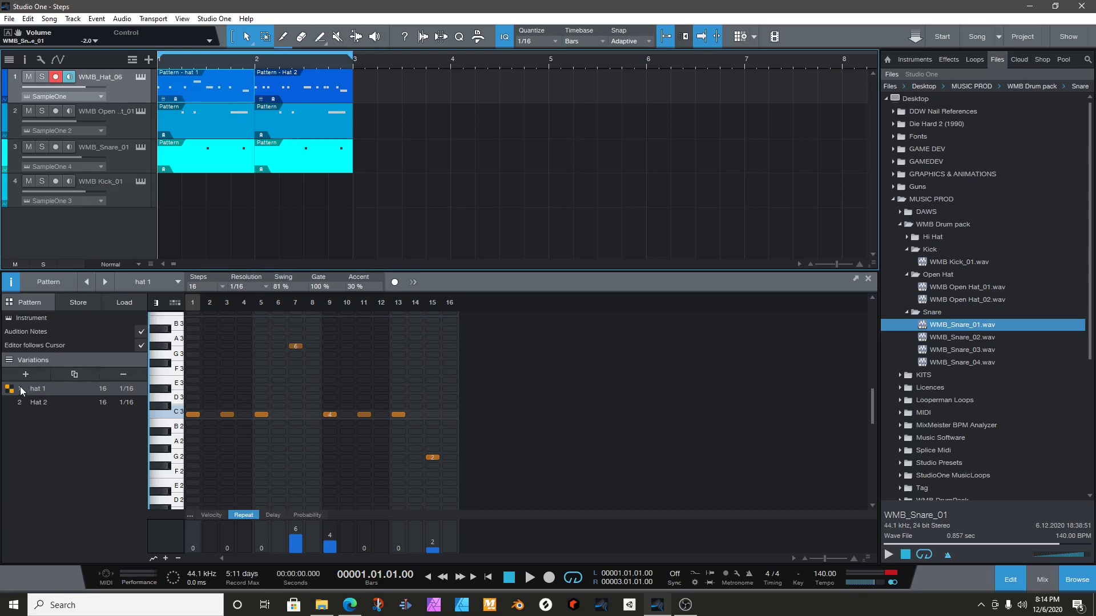
pyautogui.click(33, 402)
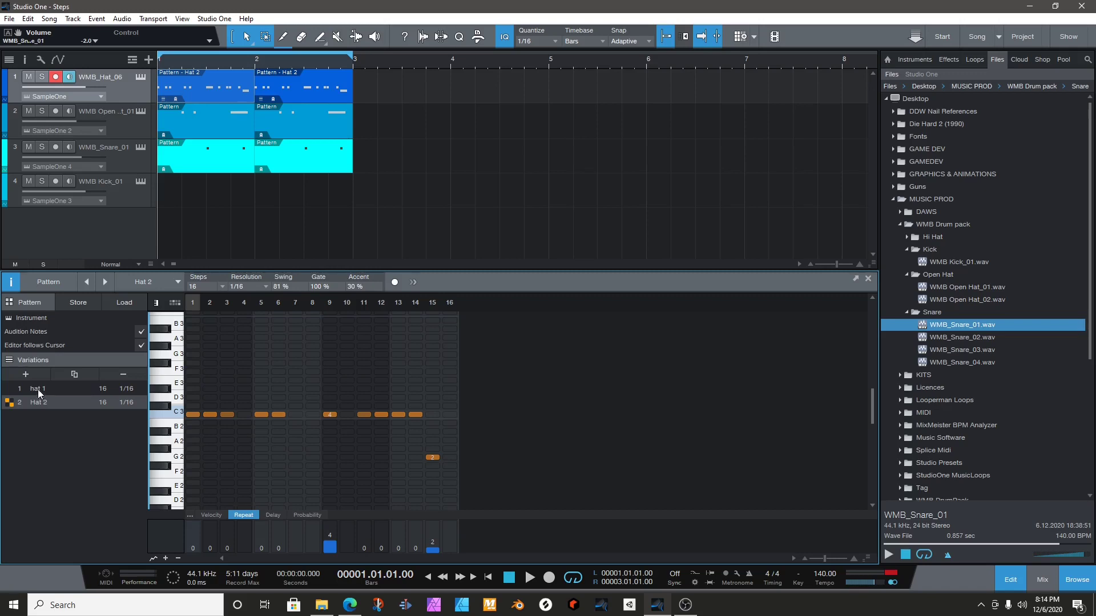
# - Remove Hat 2 and create a fresh empty variation beside 'hat 1' with 0% swing
pyautogui.click(123, 373)
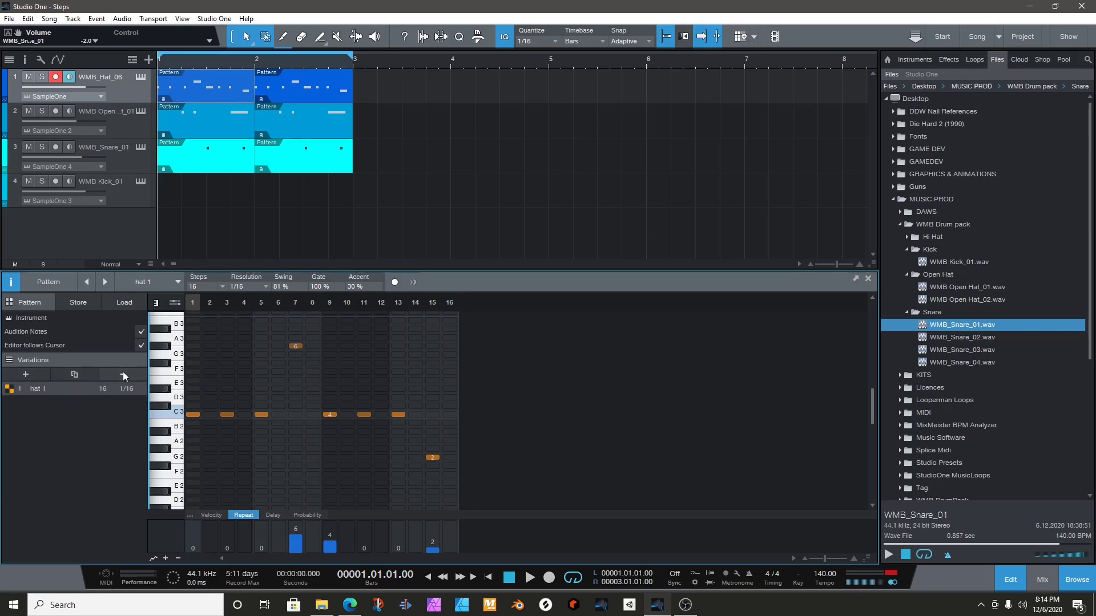
pyautogui.click(25, 375)
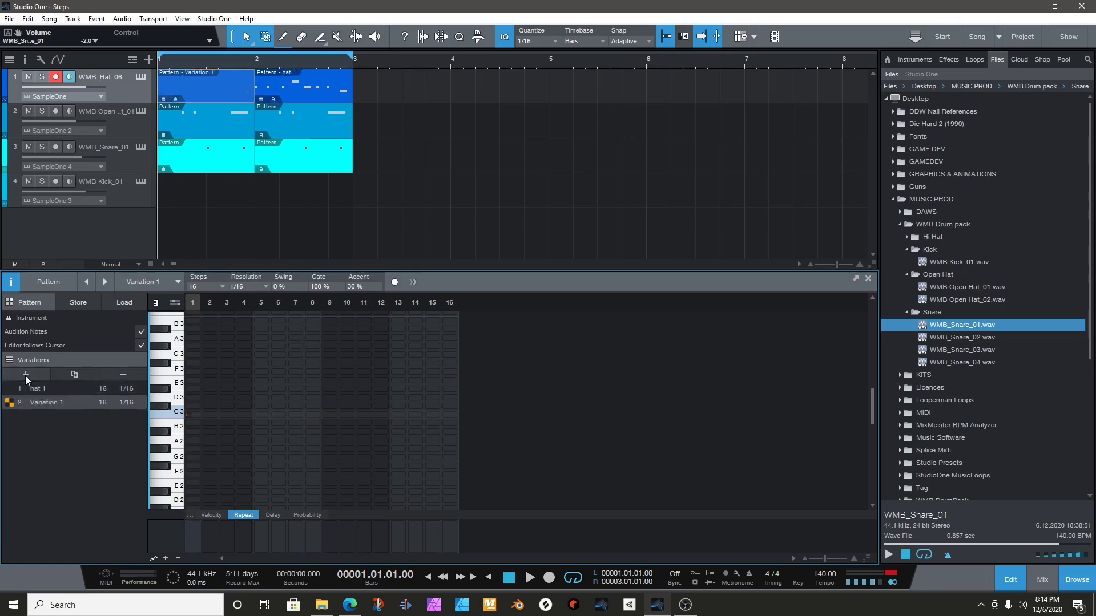